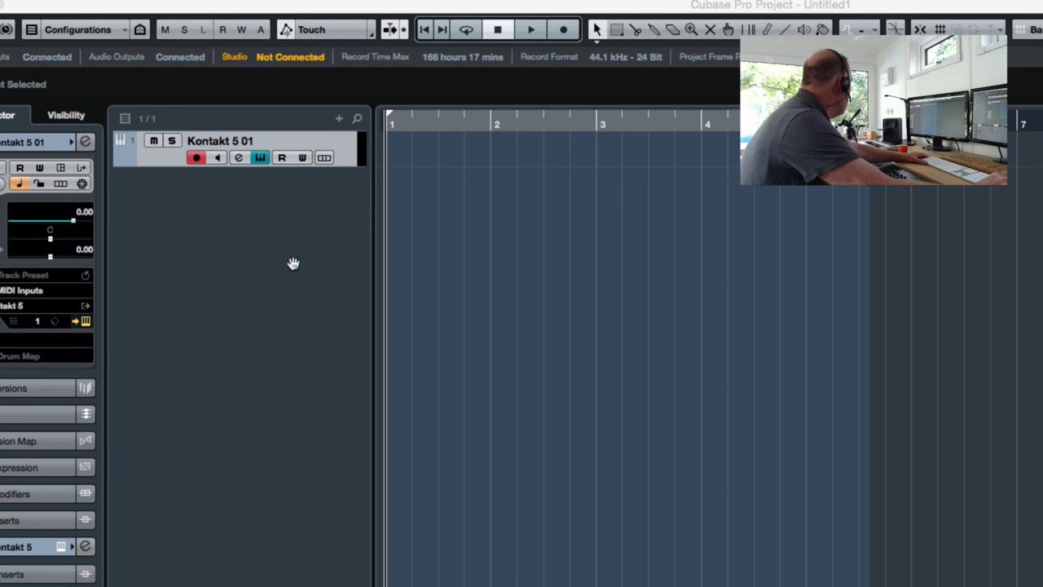
Open the track's Kontakt 5 window and load Albion ONE's Strings.nki from the Instruments folder
click(259, 157)
drag(268, 200, 195, 92)
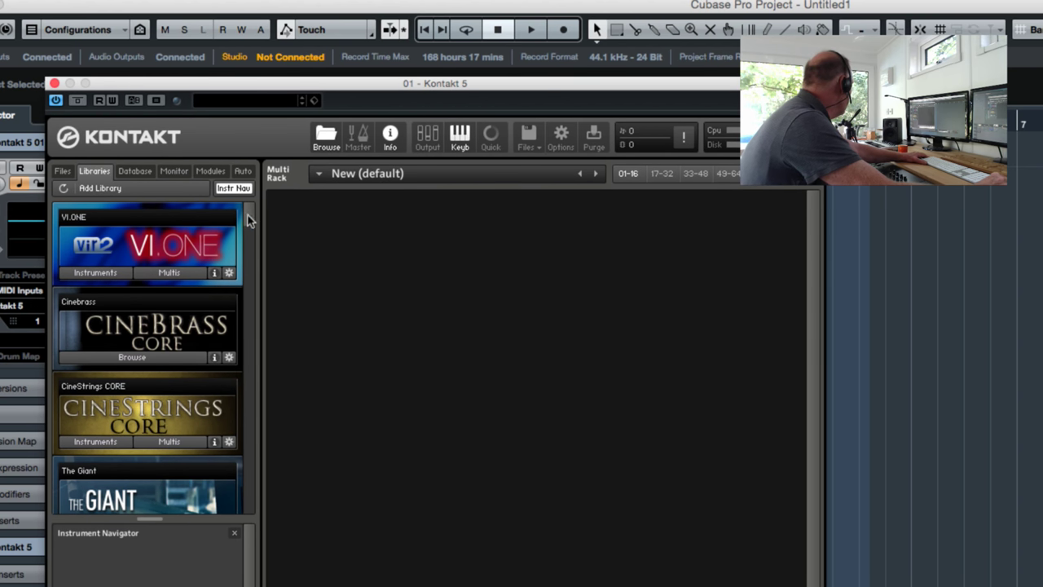
drag(249, 220, 266, 330)
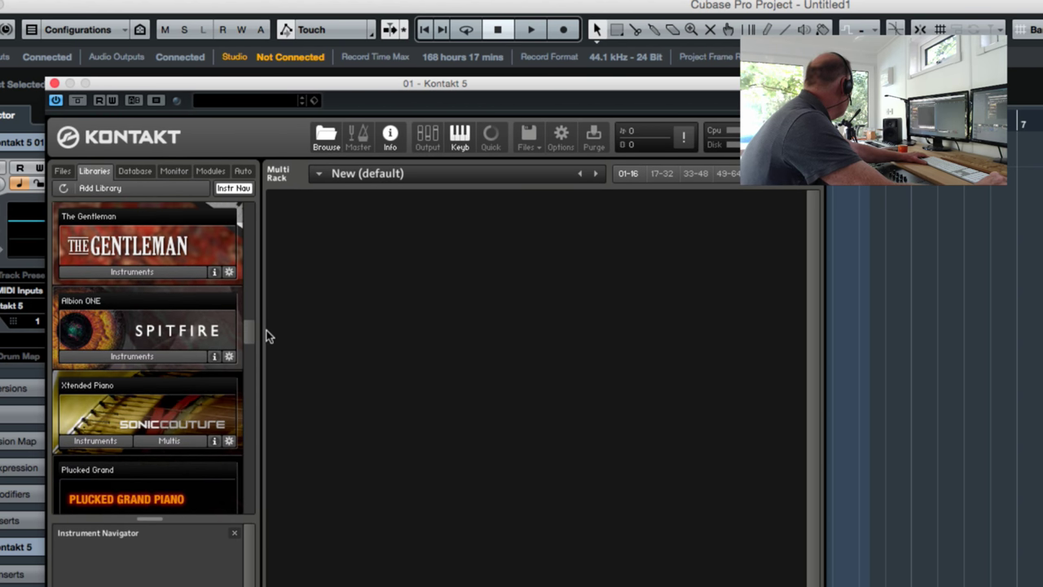
click(159, 358)
drag(204, 92, 199, 73)
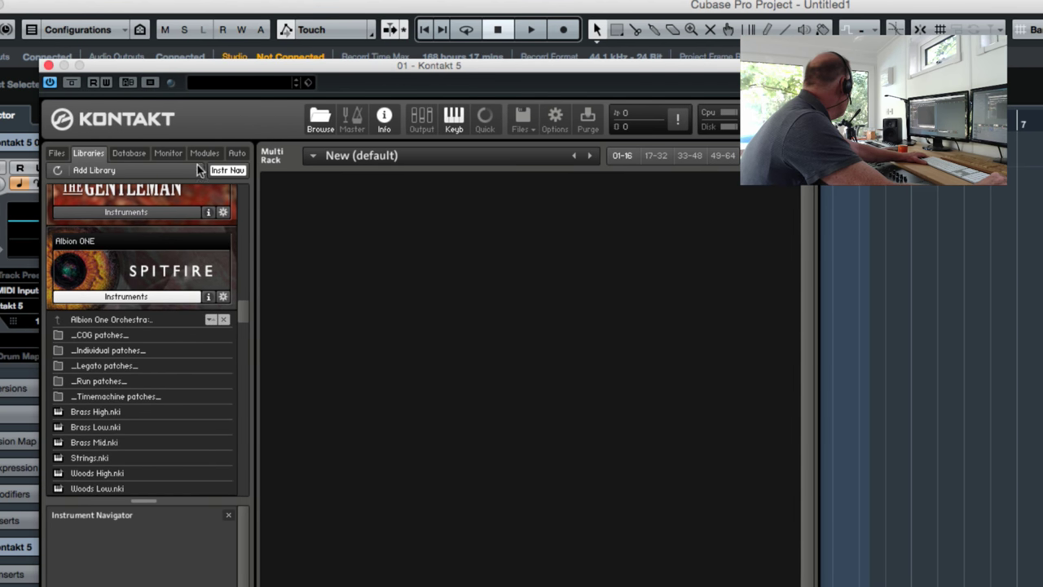
click(95, 458)
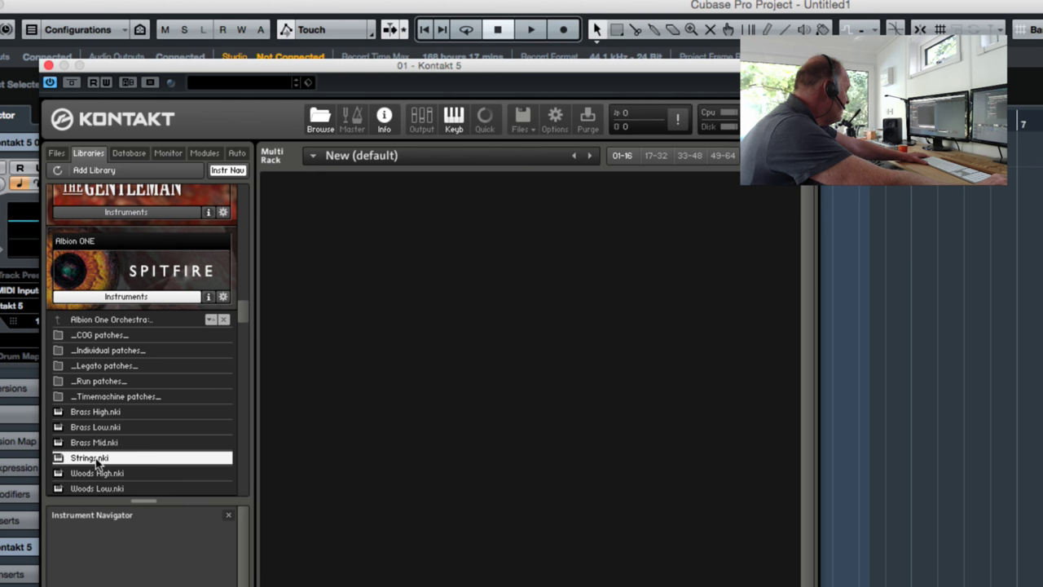
double_click(95, 458)
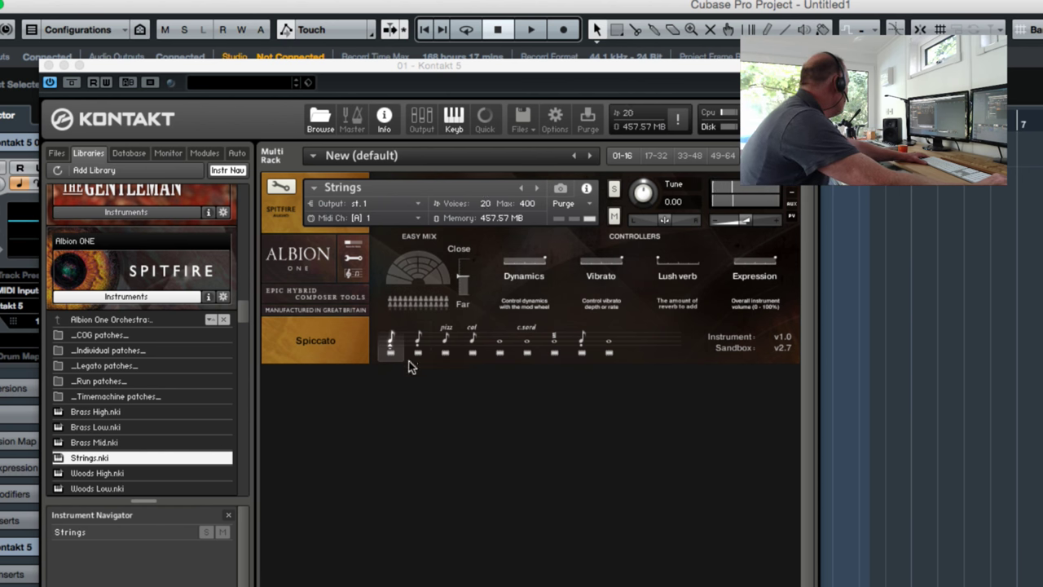
Audition Spic/Stac, Pizzicato, Col Legno, Long, Long CS and Tremolo articulations, ending on Spiccato
click(419, 344)
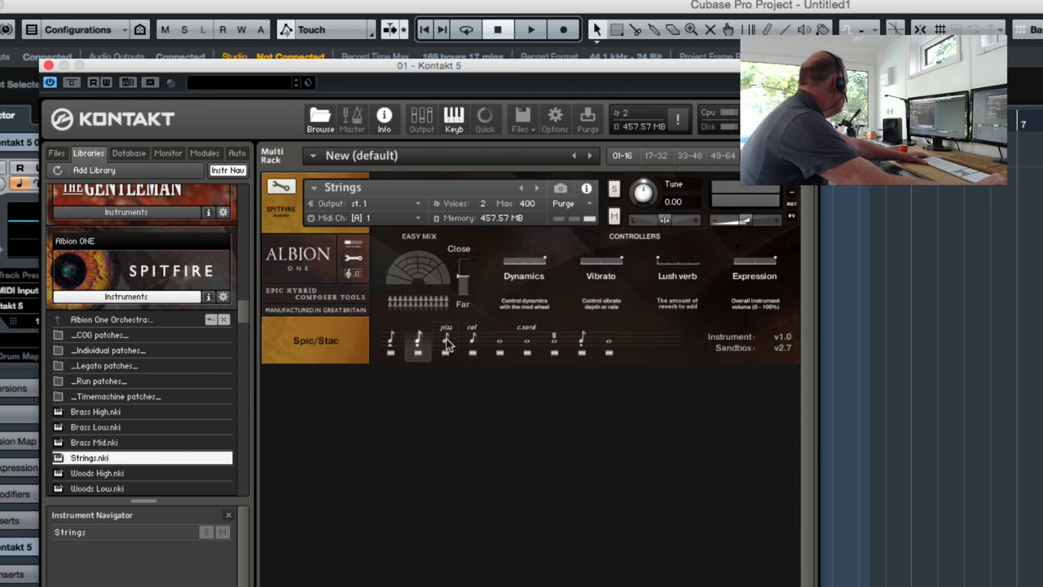
click(445, 341)
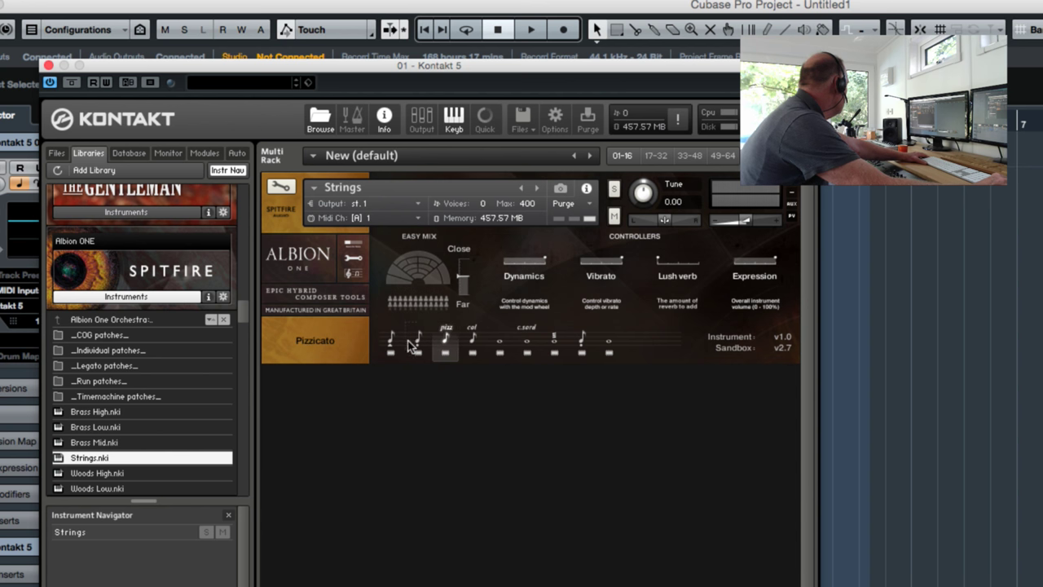
click(418, 342)
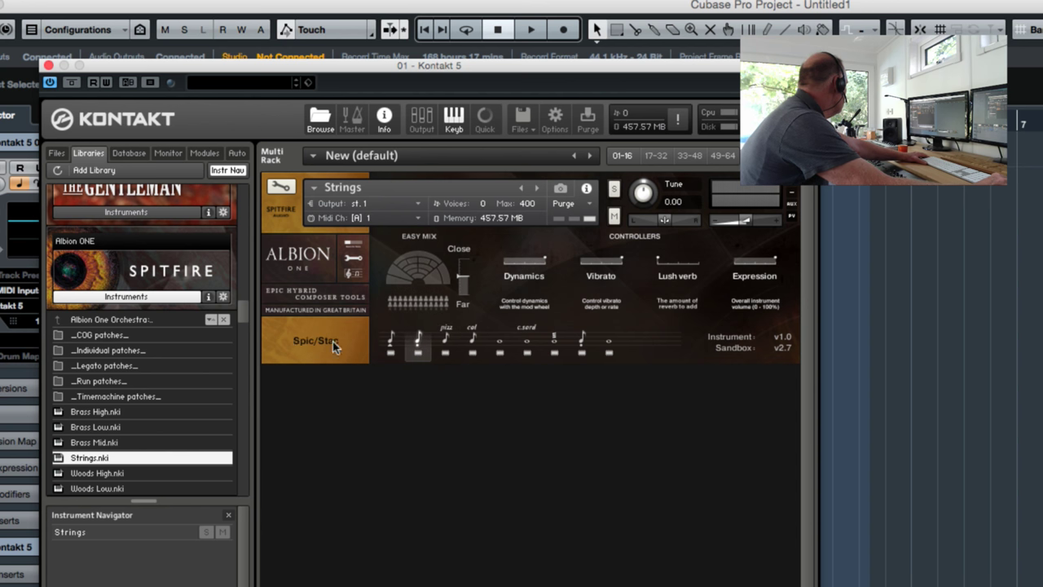
click(447, 342)
click(473, 342)
click(500, 342)
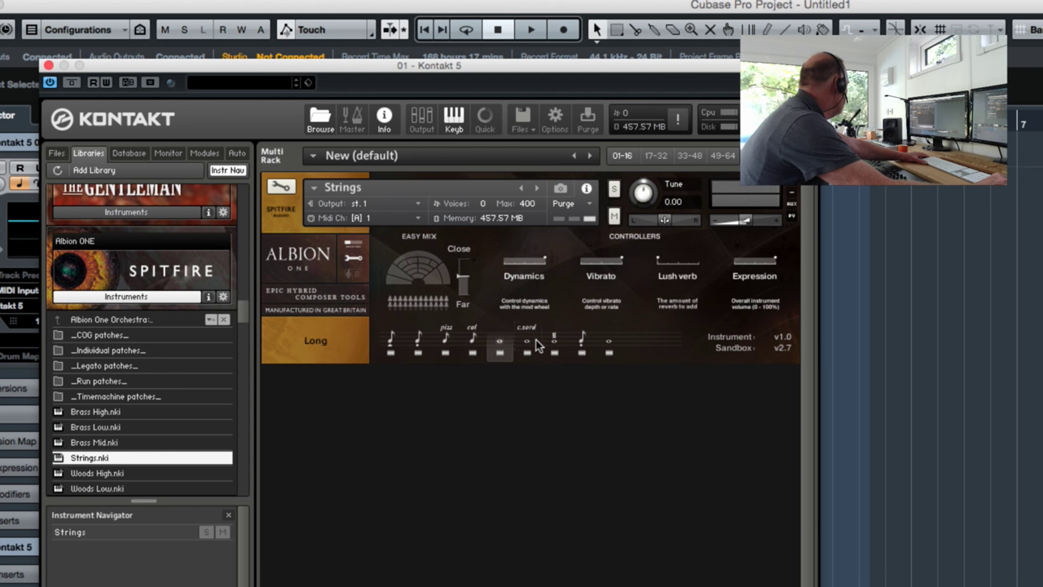
click(527, 343)
click(549, 341)
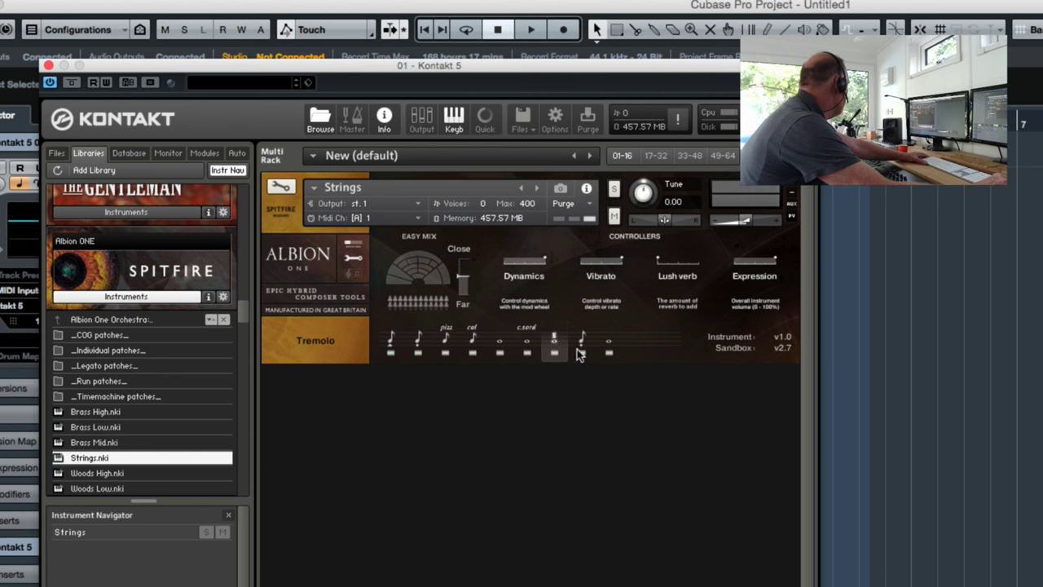
click(390, 343)
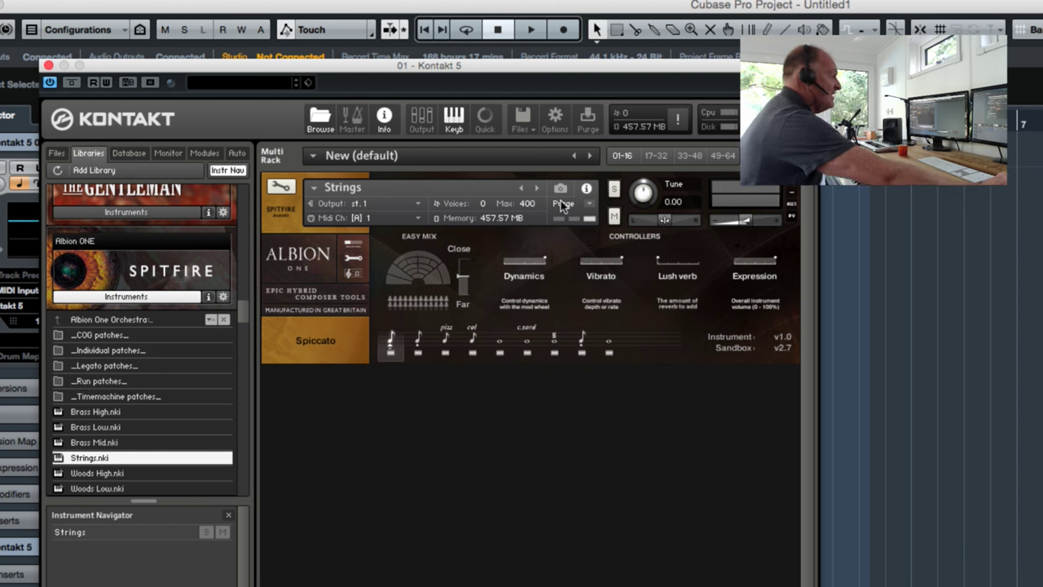
key(super+w)
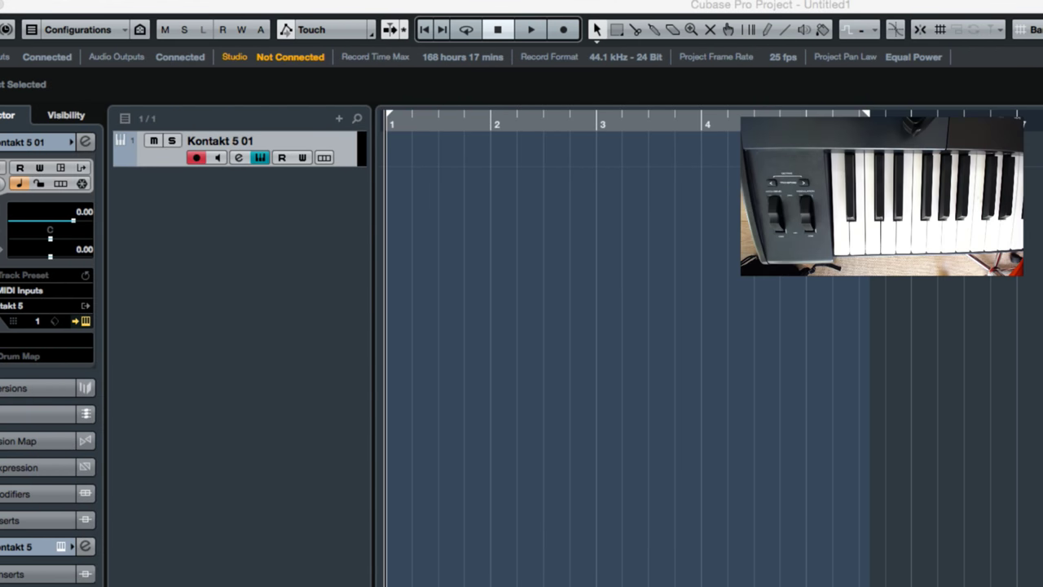
key(super+e)
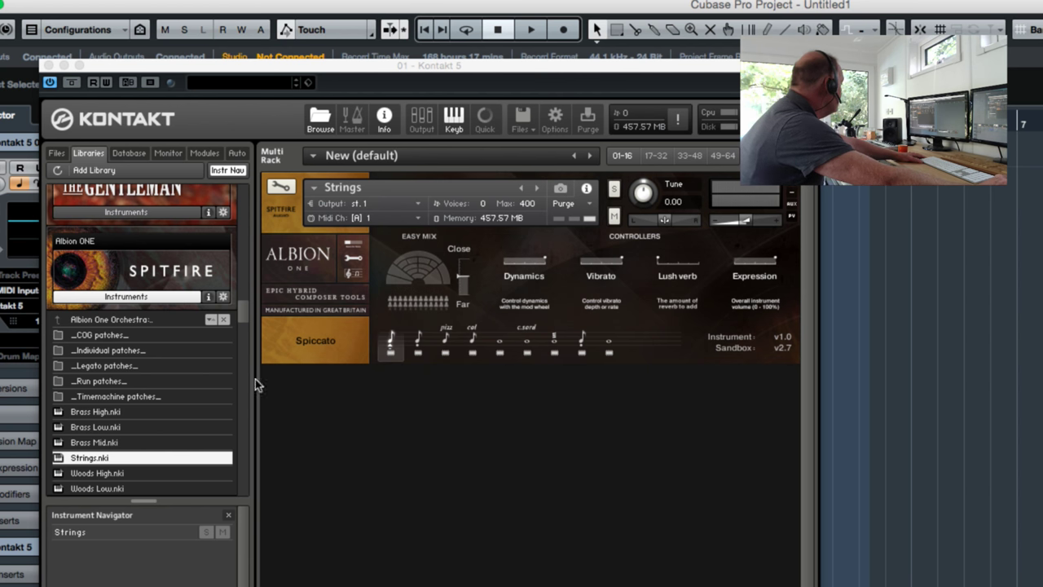
Load a second and third copy of Albion ONE Strings.nki into the Kontakt rack
click(97, 459)
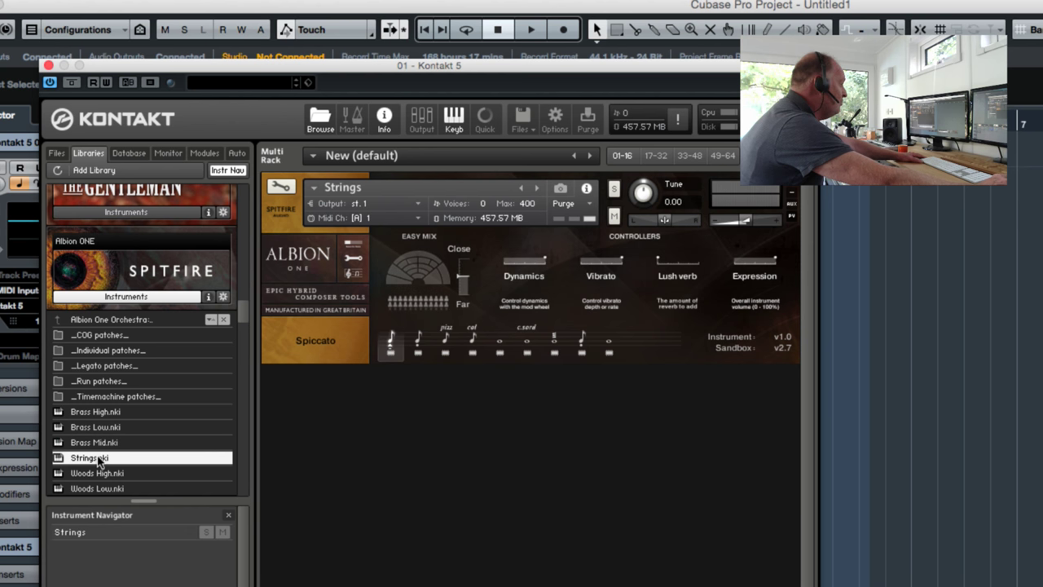
double_click(98, 459)
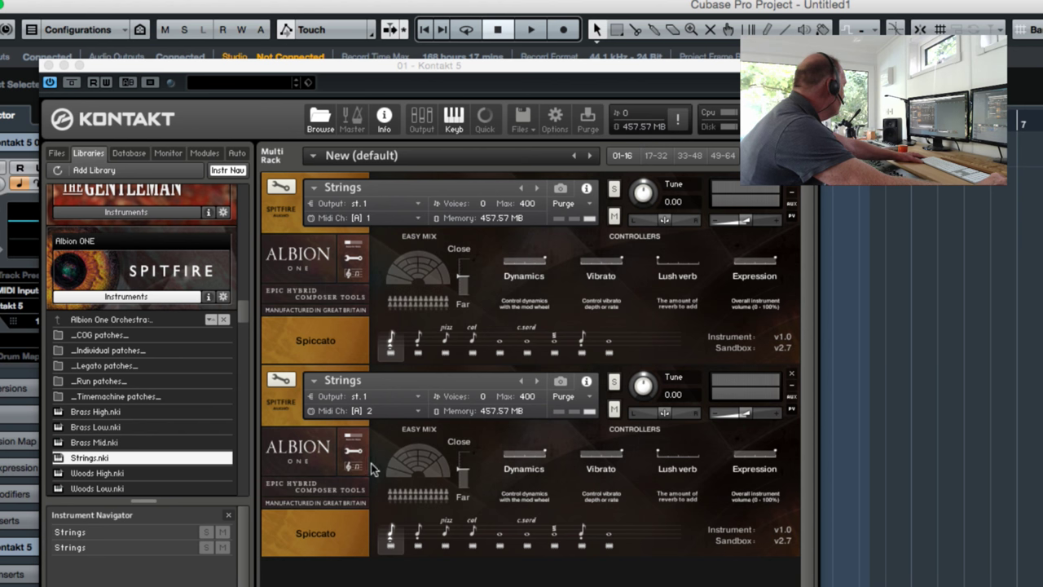
click(133, 461)
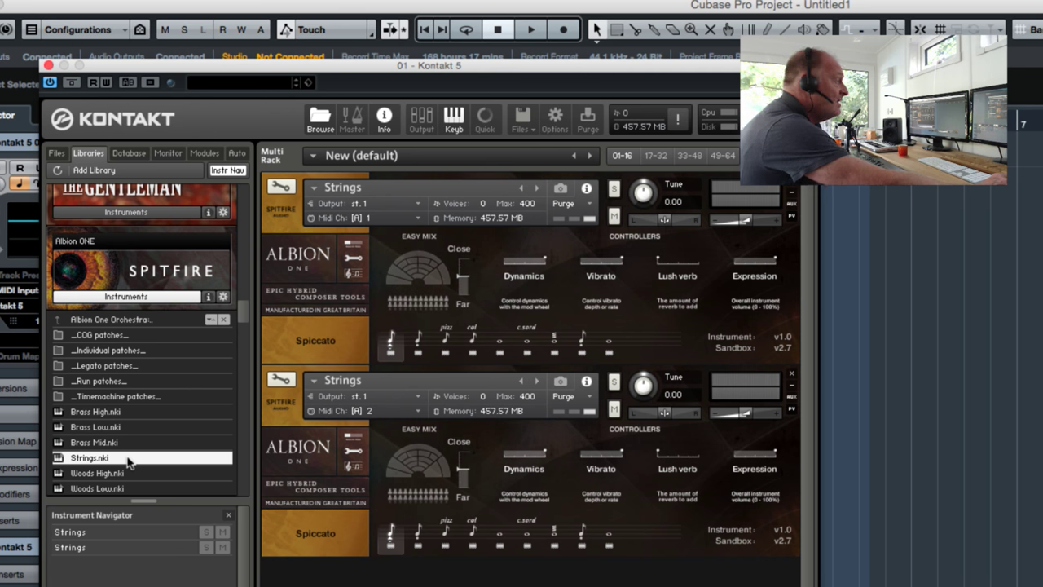
double_click(128, 459)
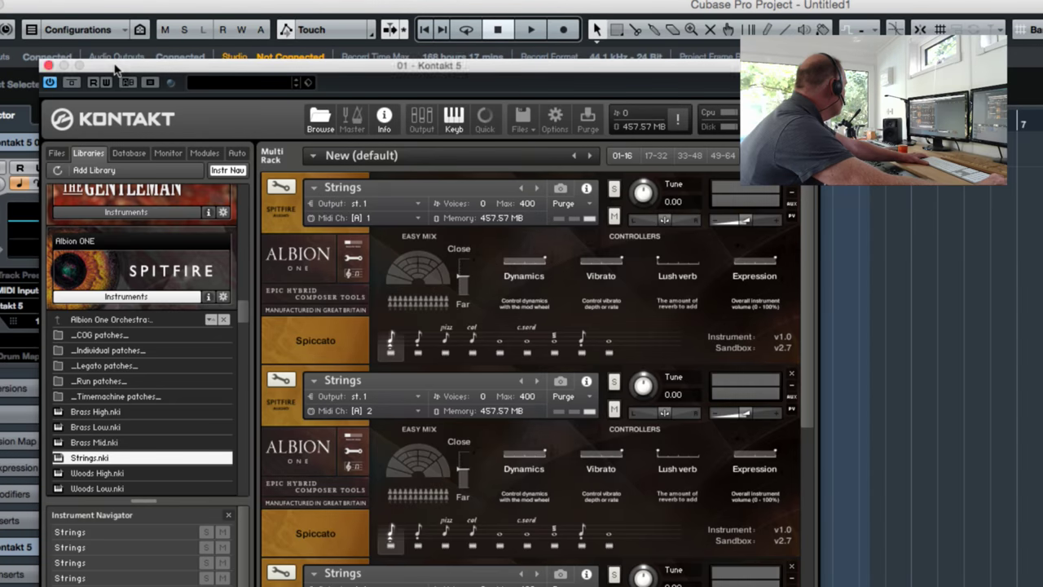
Close Kontakt and add four new MIDI tracks to the project
click(49, 64)
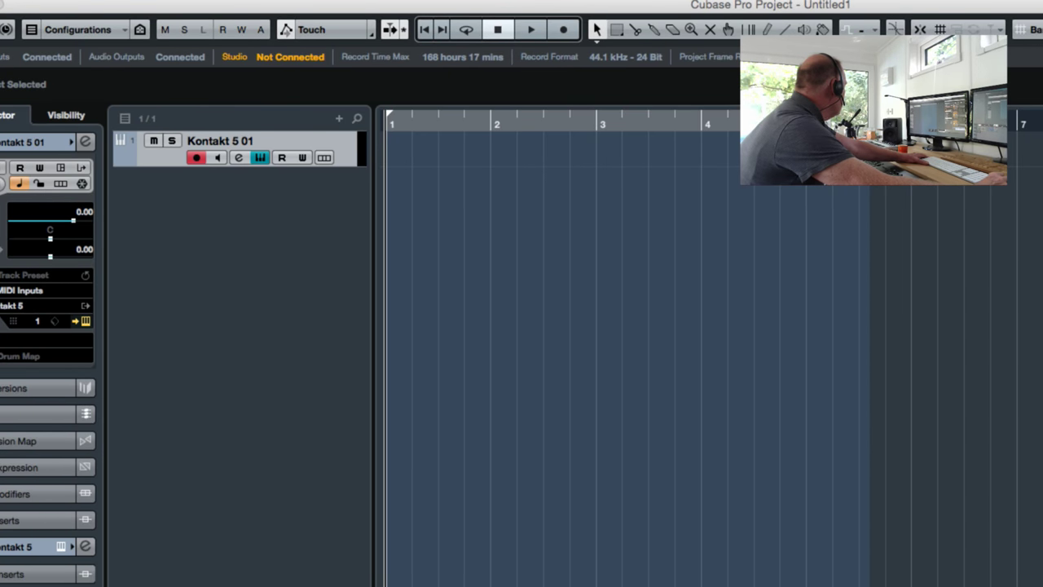
right_click(243, 199)
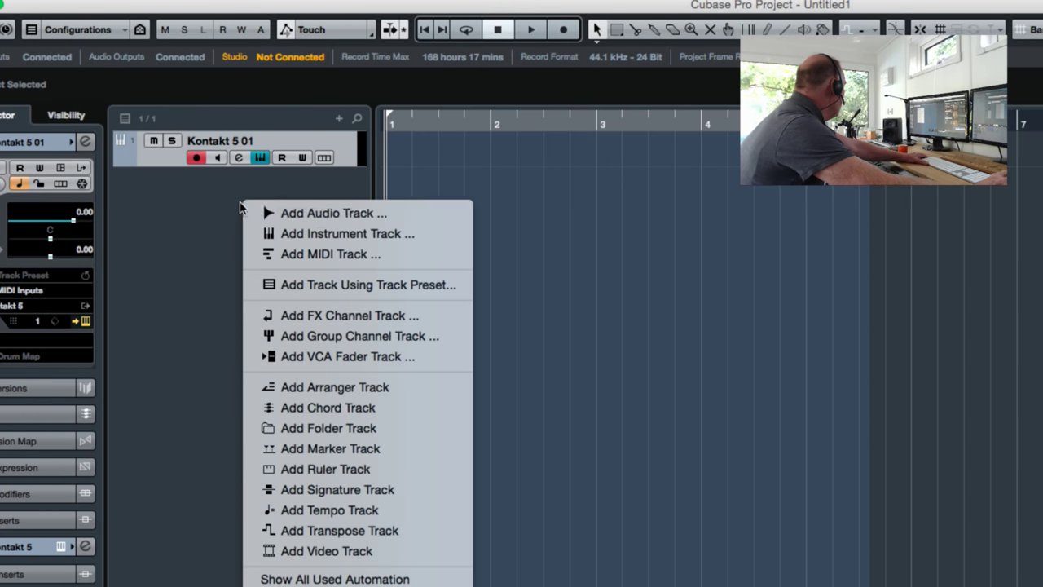
click(286, 253)
text(4)
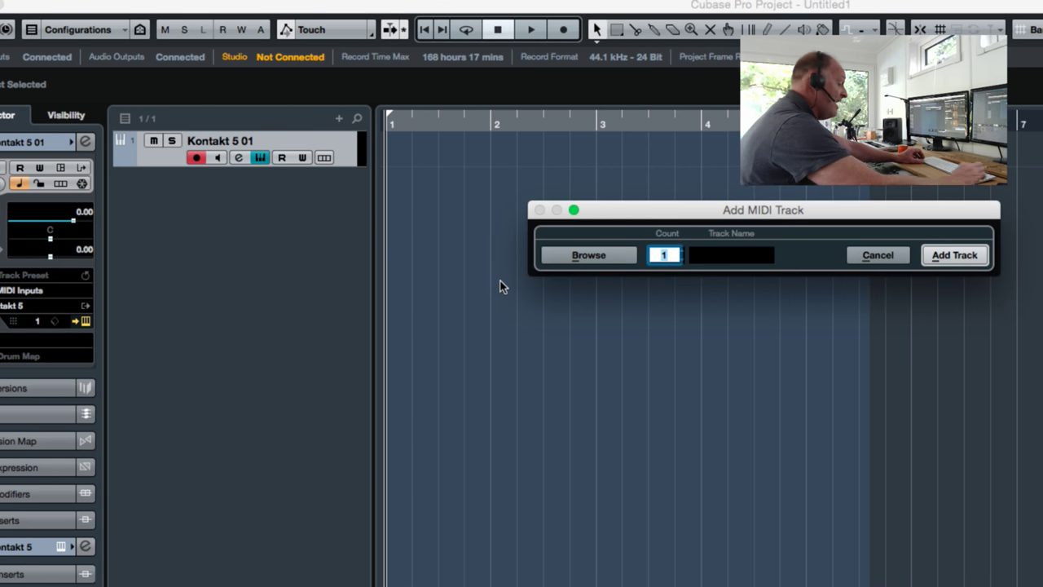
key(Return)
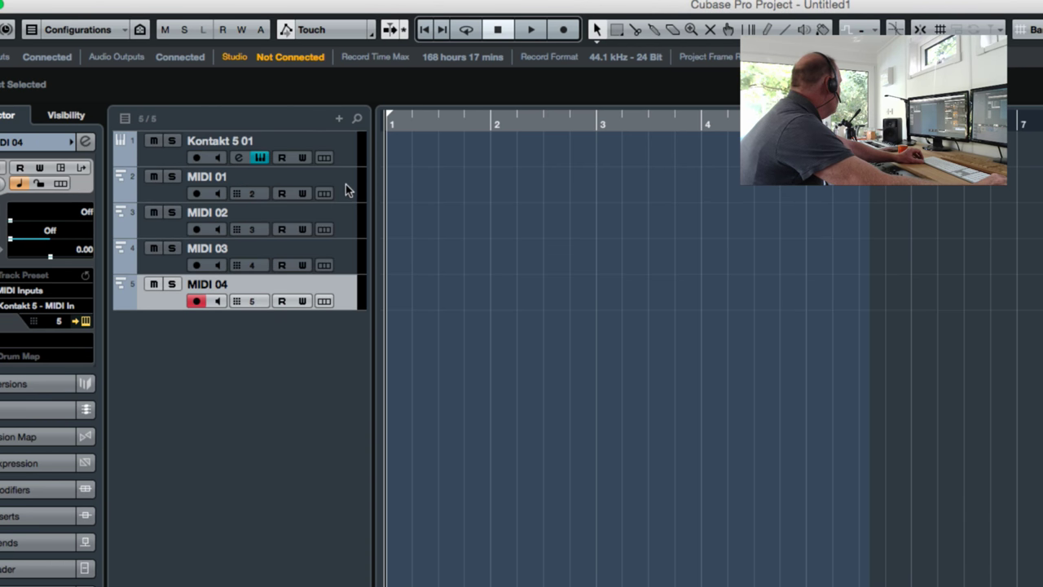
Set tracks MIDI 01–04 to MIDI channels 1, 2, 3 and 4 respectively
click(345, 184)
click(59, 322)
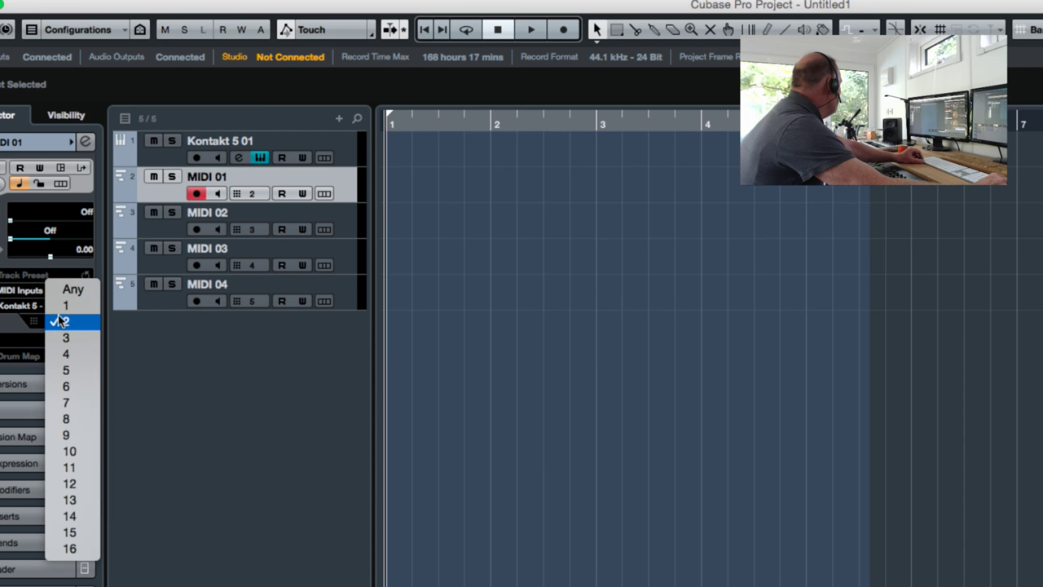
click(70, 302)
click(341, 226)
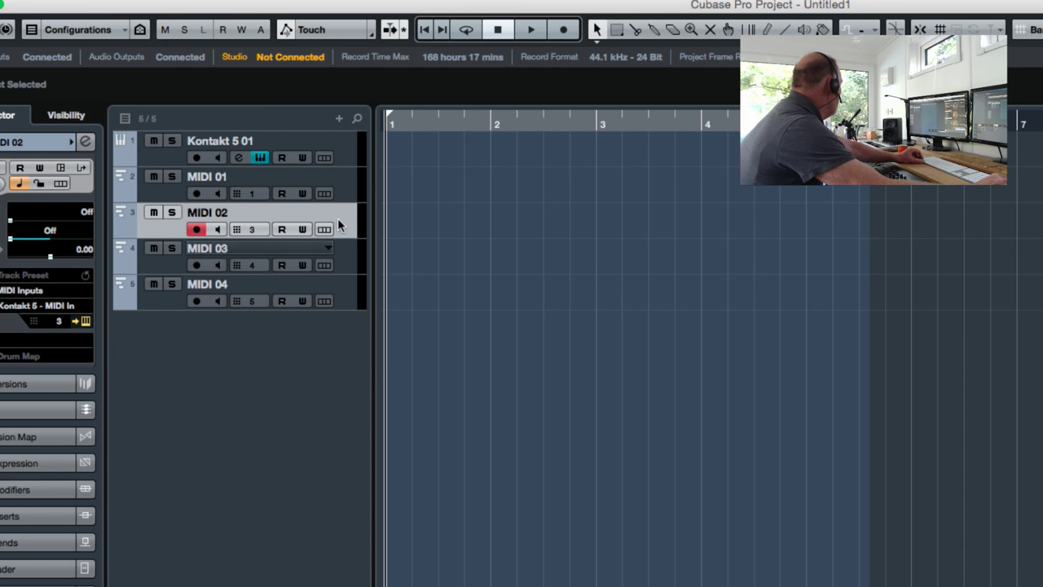
click(57, 322)
click(65, 305)
click(350, 262)
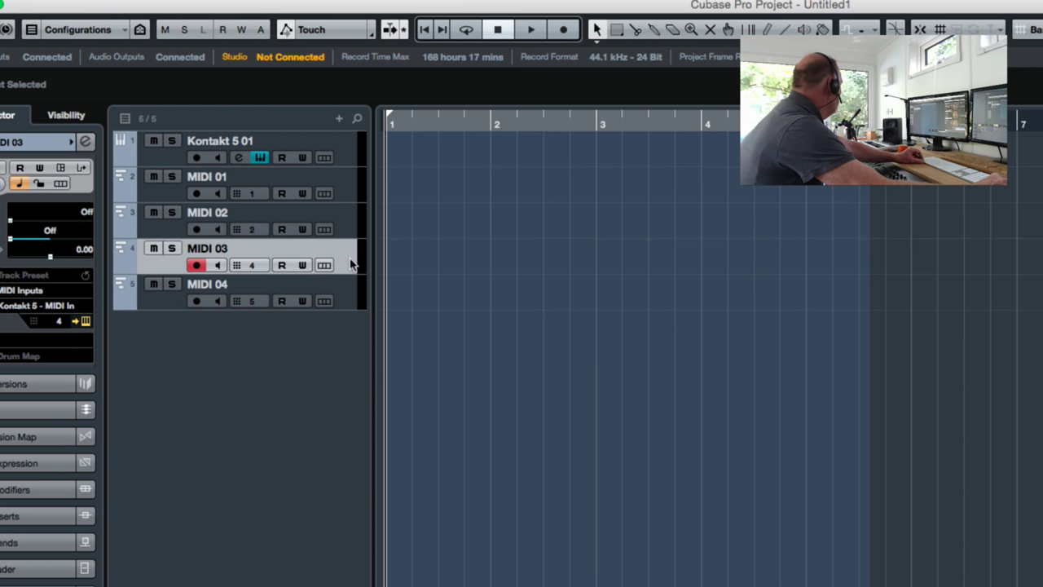
click(57, 325)
click(70, 305)
click(337, 295)
click(61, 324)
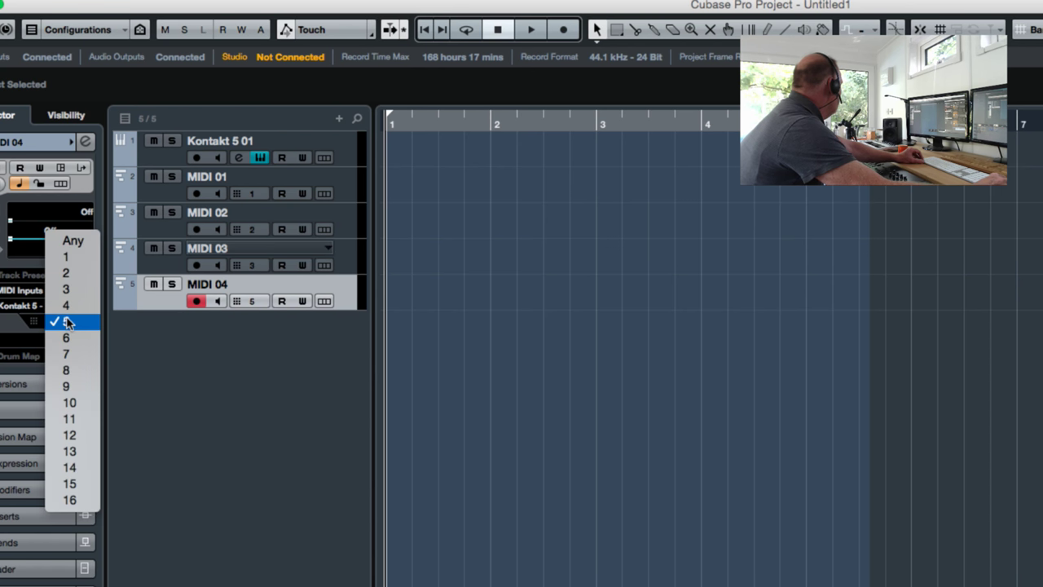
click(67, 304)
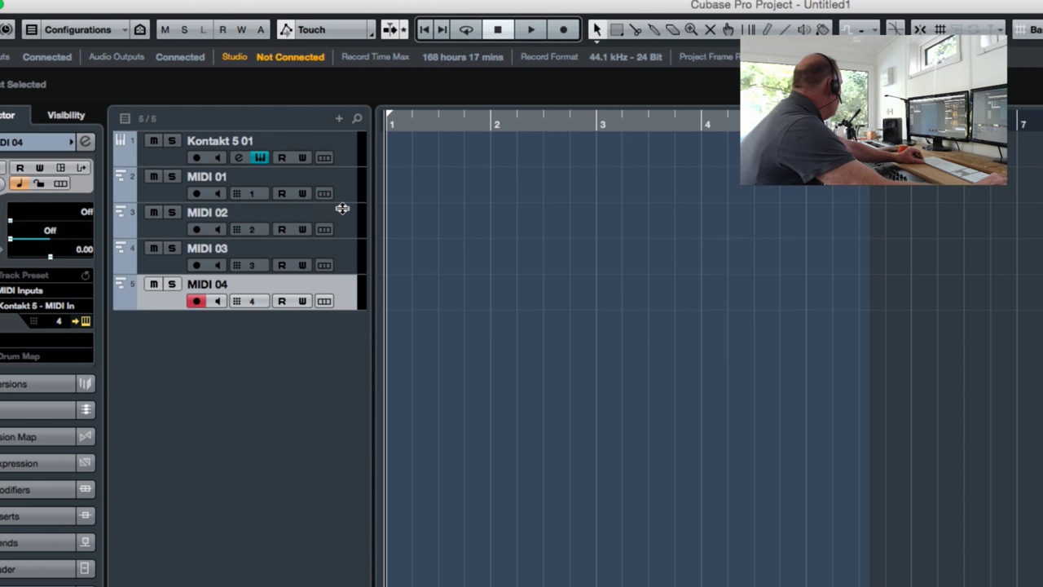
Rename the four MIDI tracks Spic, Sus, Pizz and Str KS
double_click(217, 177)
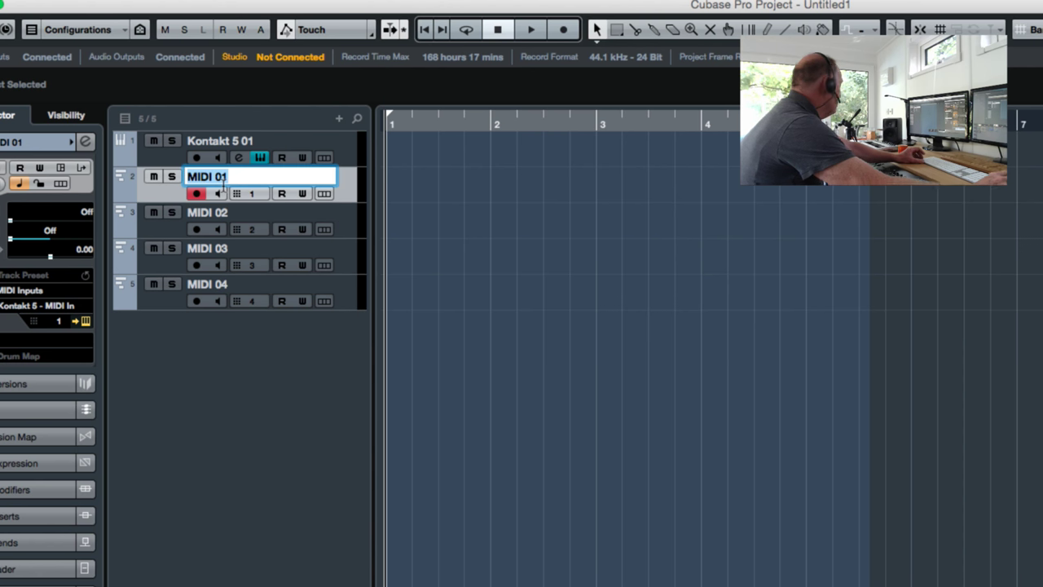
text(Spic)
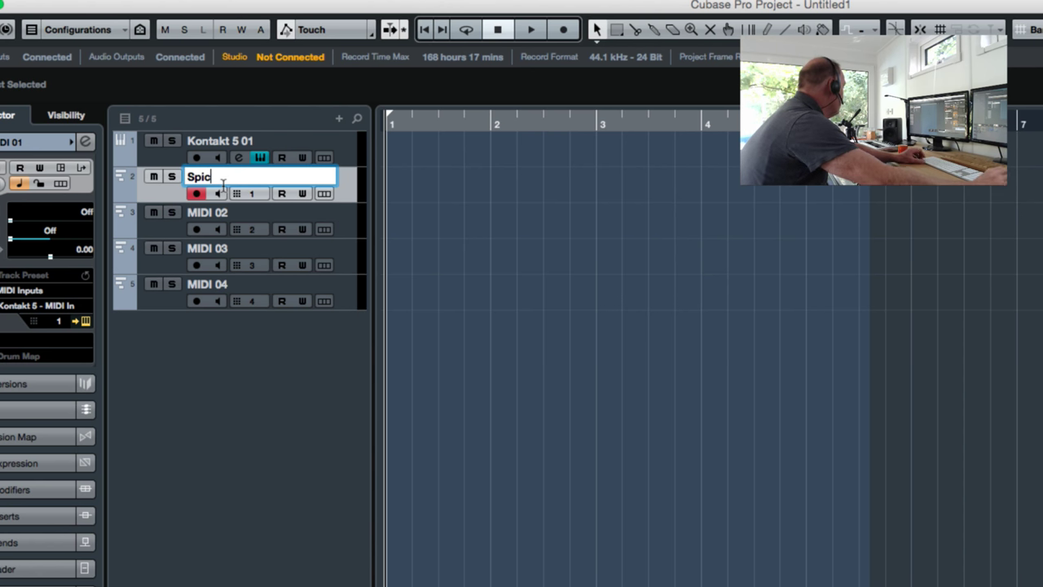
double_click(235, 212)
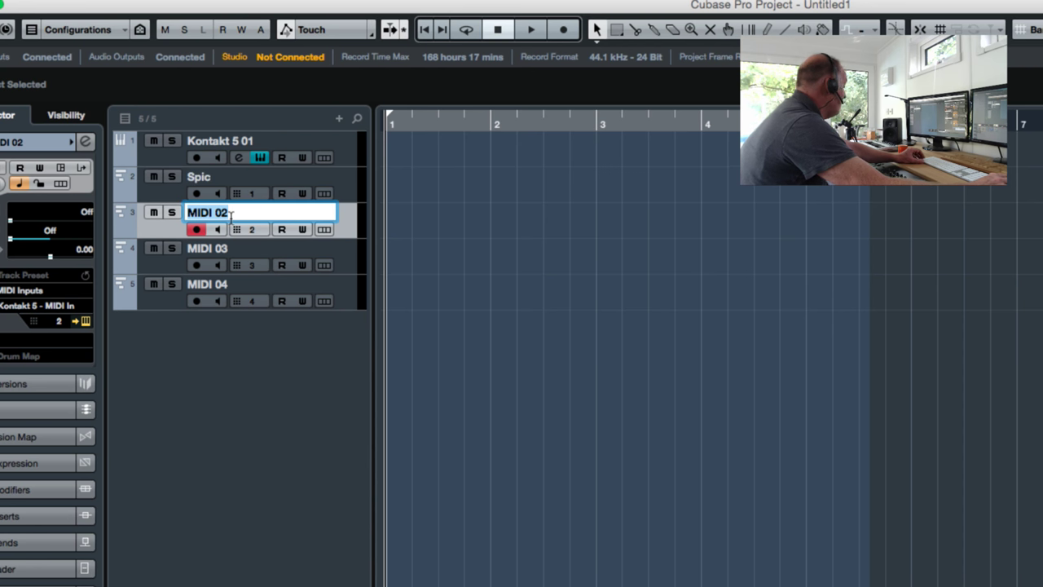
text(Sus)
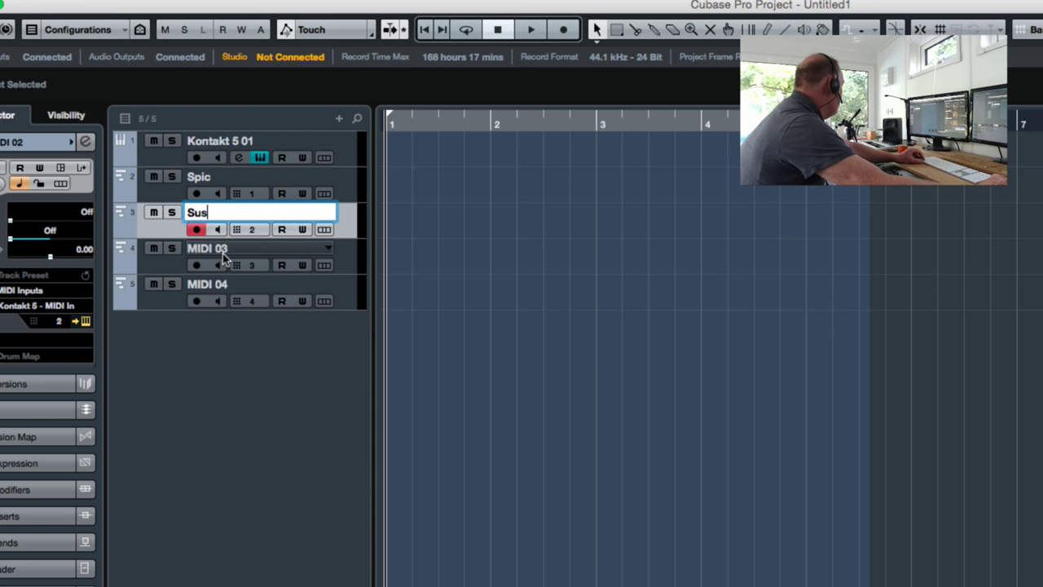
double_click(225, 249)
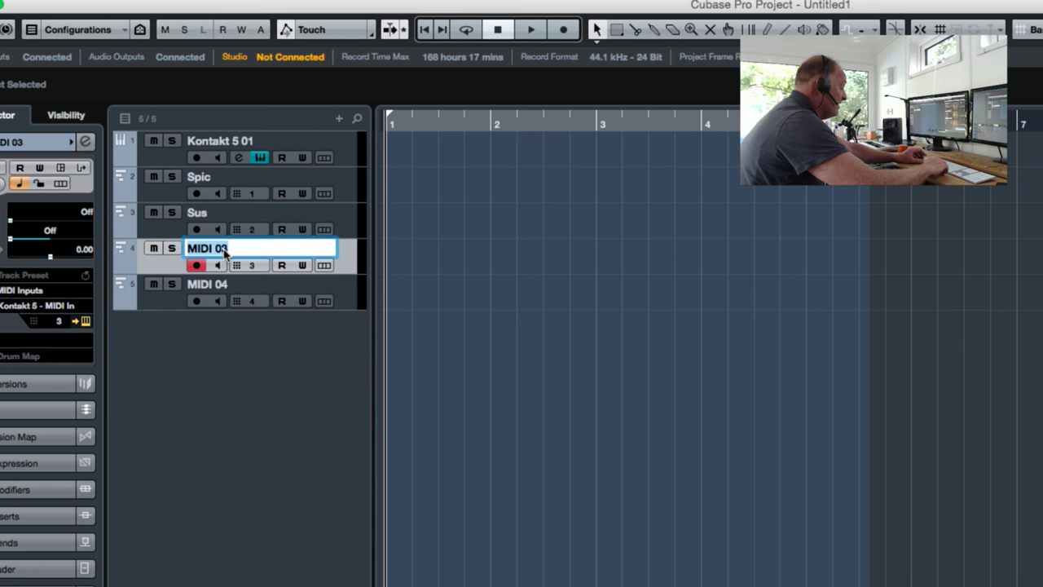
text(Pizz)
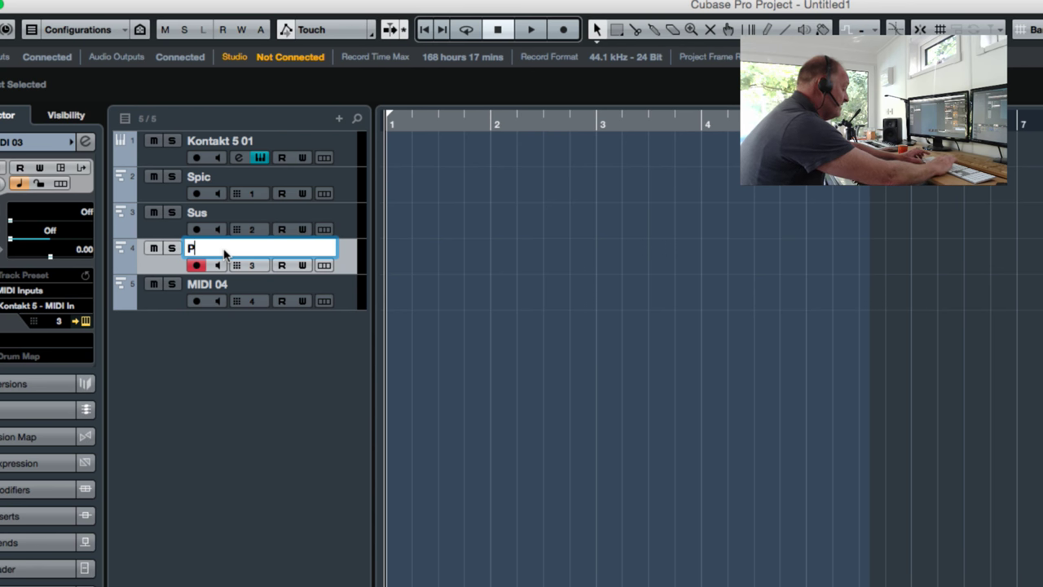
double_click(260, 285)
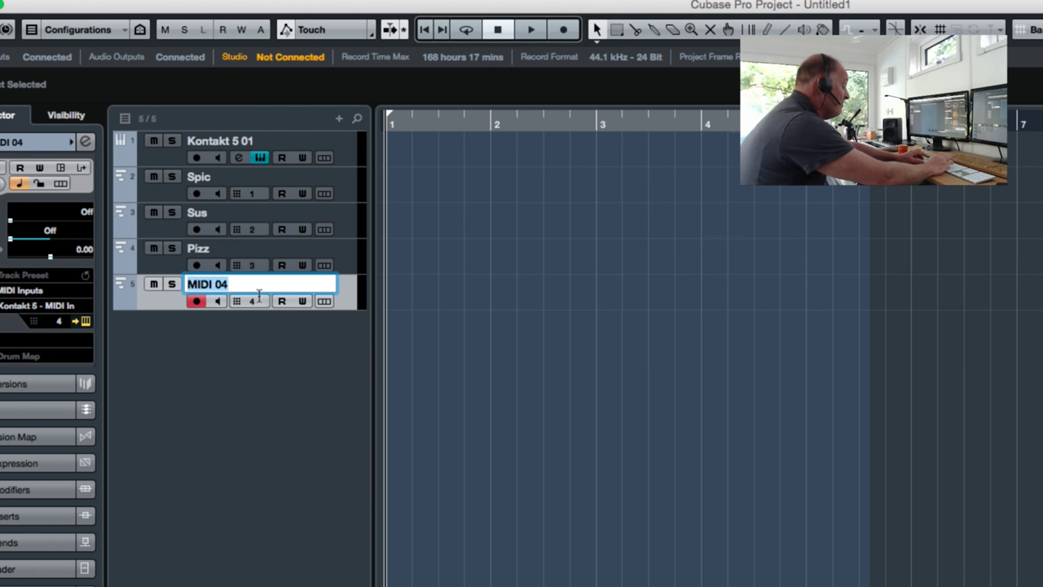
text(Str KS)
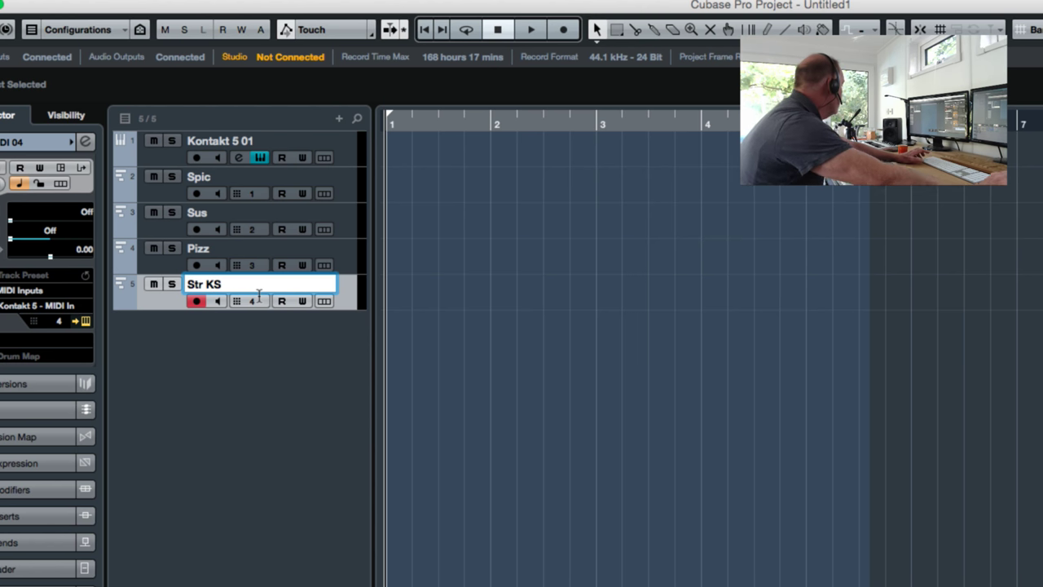
key(Return)
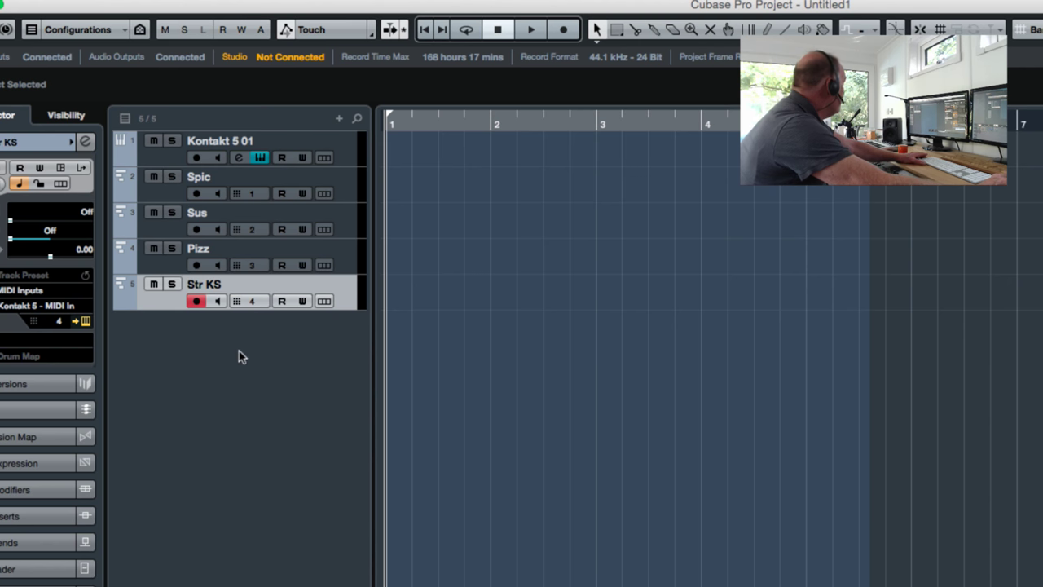
Arm the Spic track and place the Kontakt 5 window on the left side of the screen
click(352, 191)
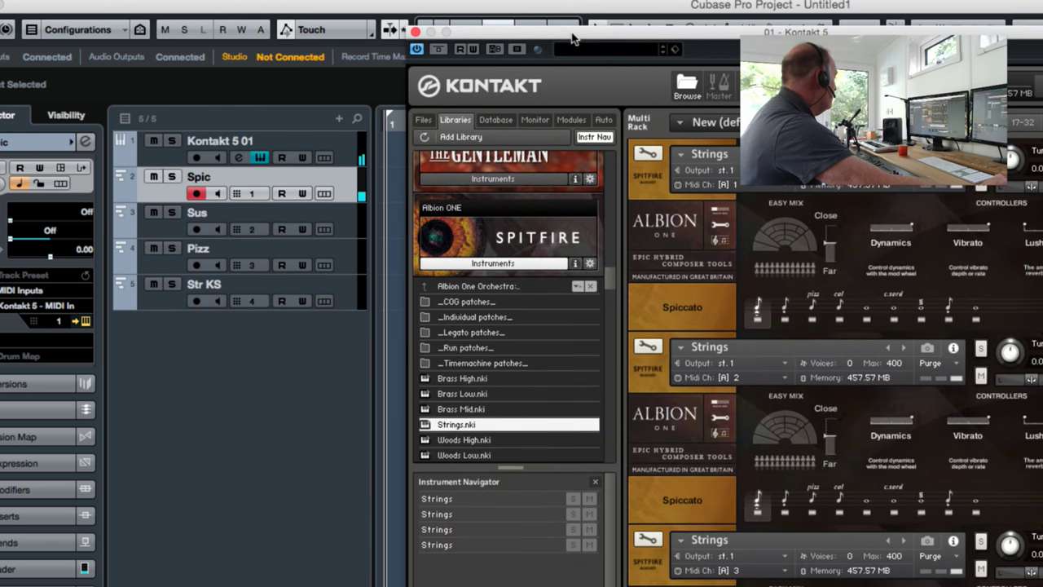
drag(797, 79, 558, 38)
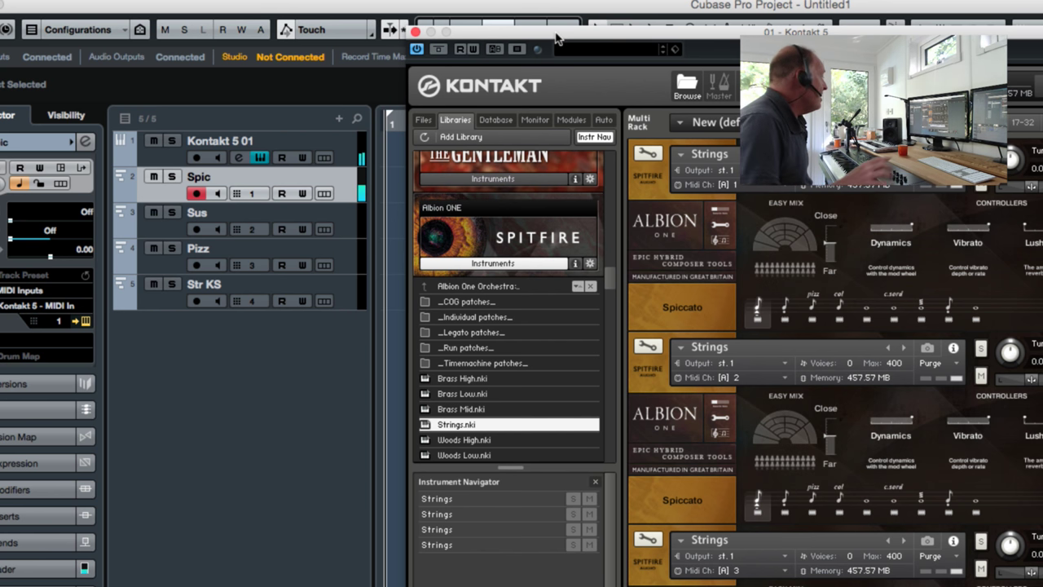
drag(557, 39, 628, 37)
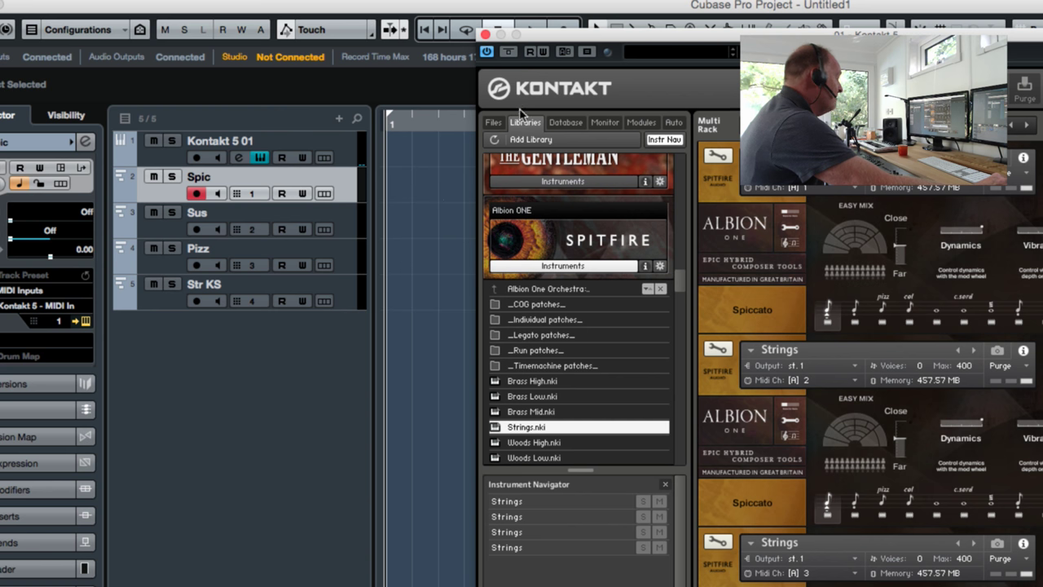
drag(620, 43, 687, 53)
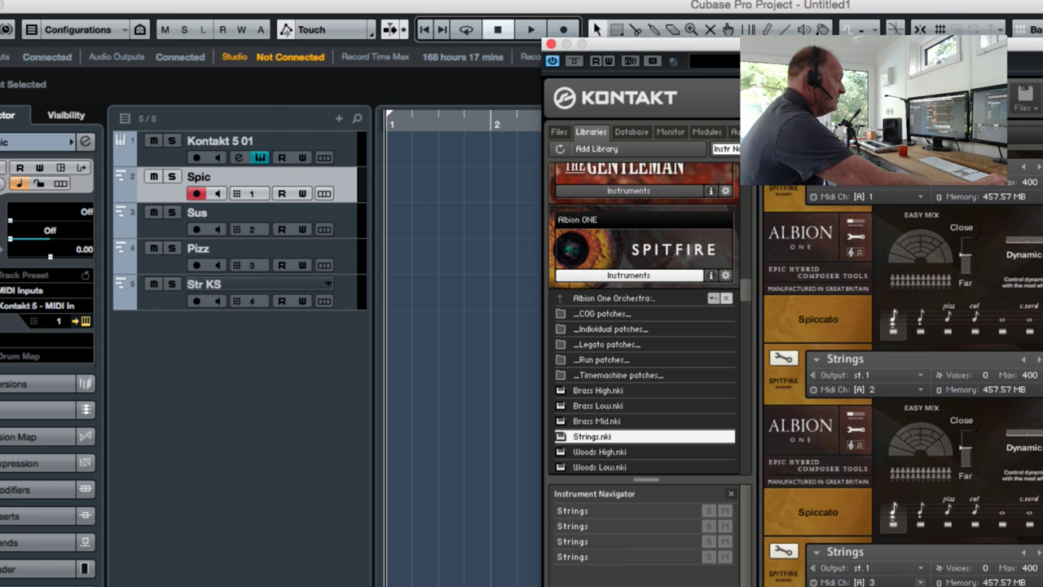
key(super+w)
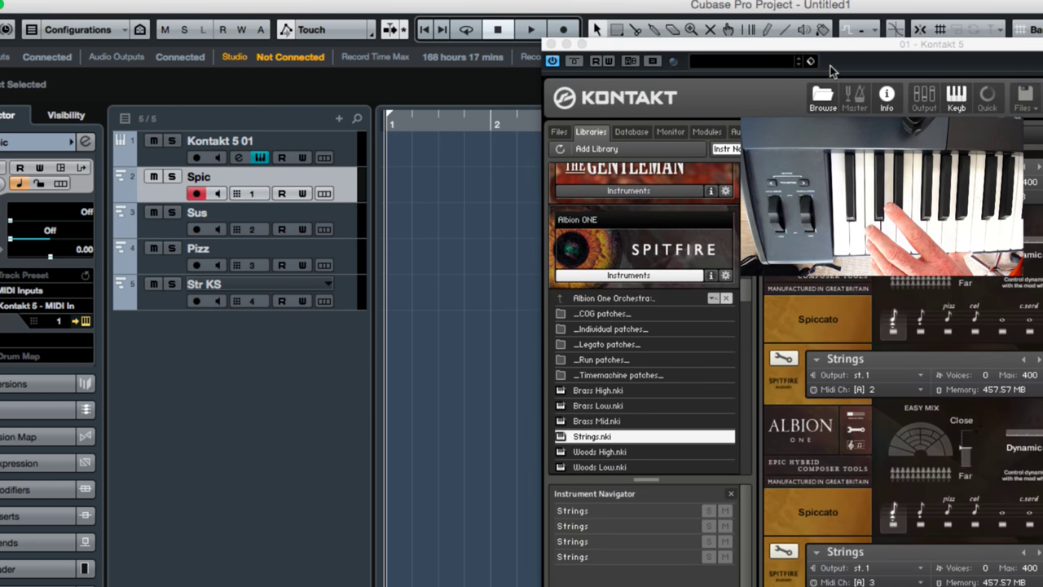
mouse_move(816, 49)
mouse_down()
mouse_move(686, 54)
mouse_move(832, 150)
mouse_move(811, 65)
mouse_up()
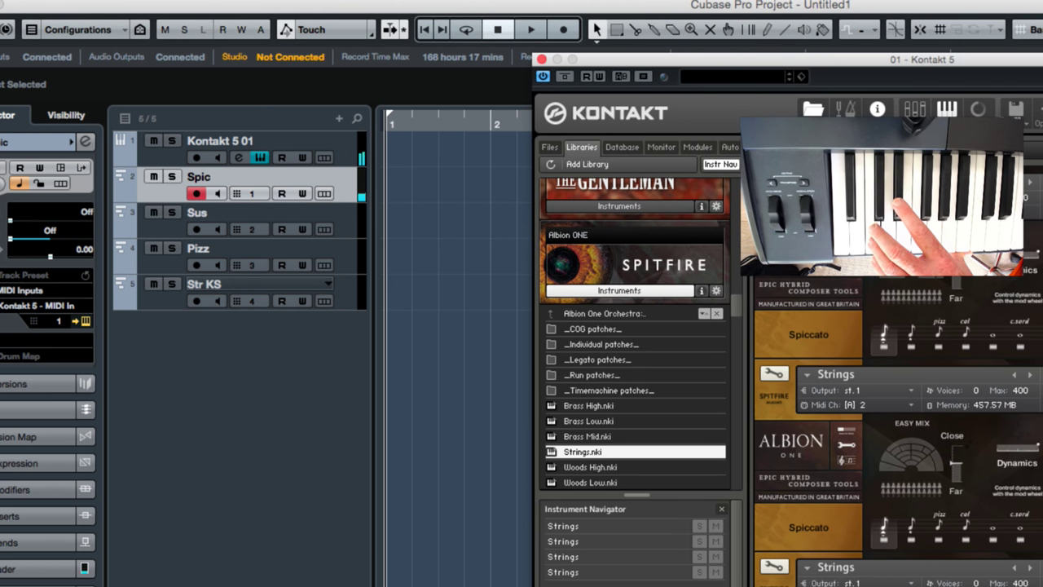
drag(1032, 62, 526, 65)
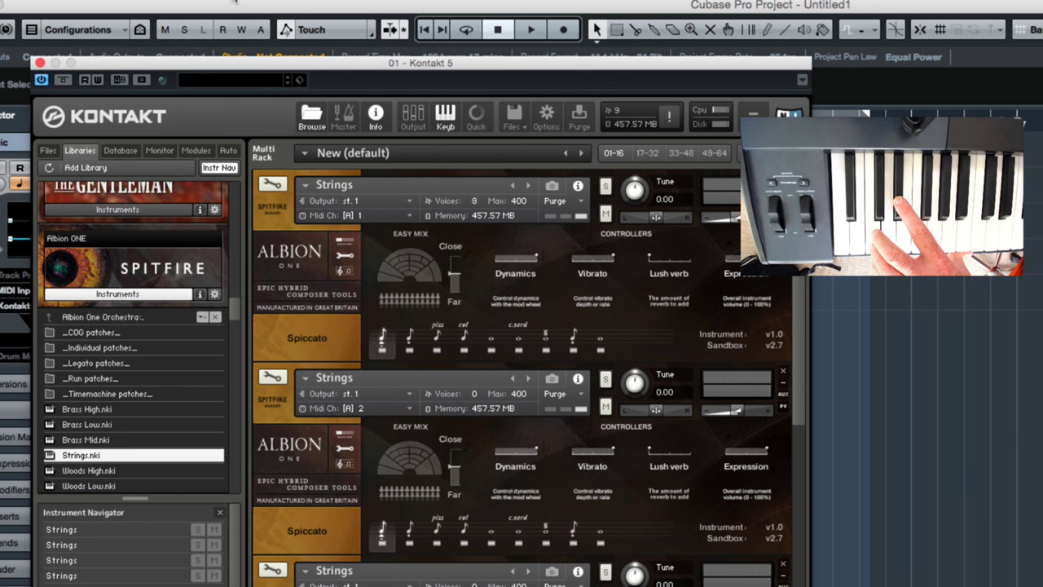
Close Kontakt and record a one-bar Spic part from bar 1
click(39, 62)
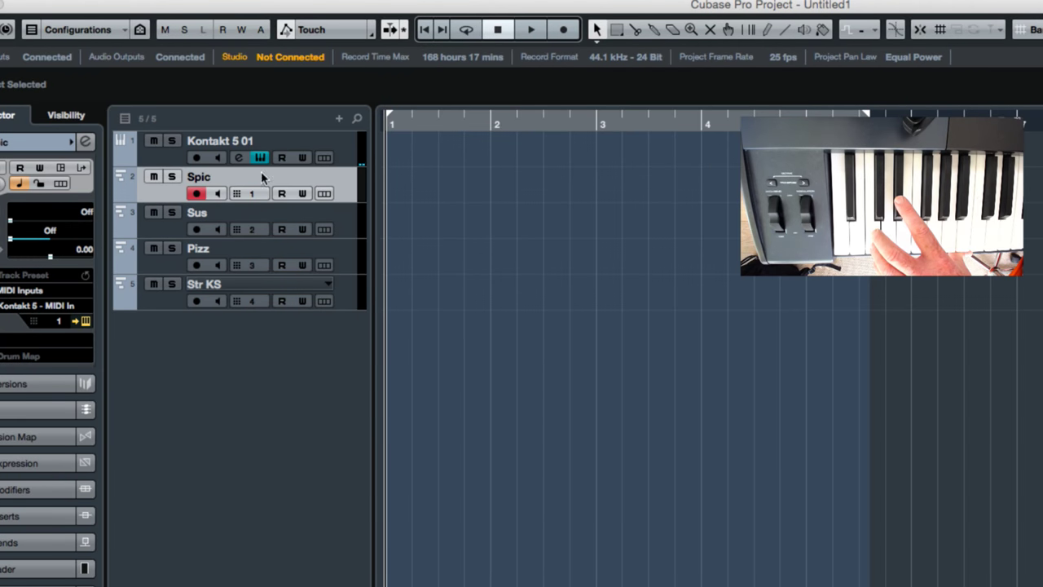
key(KP_Multiply)
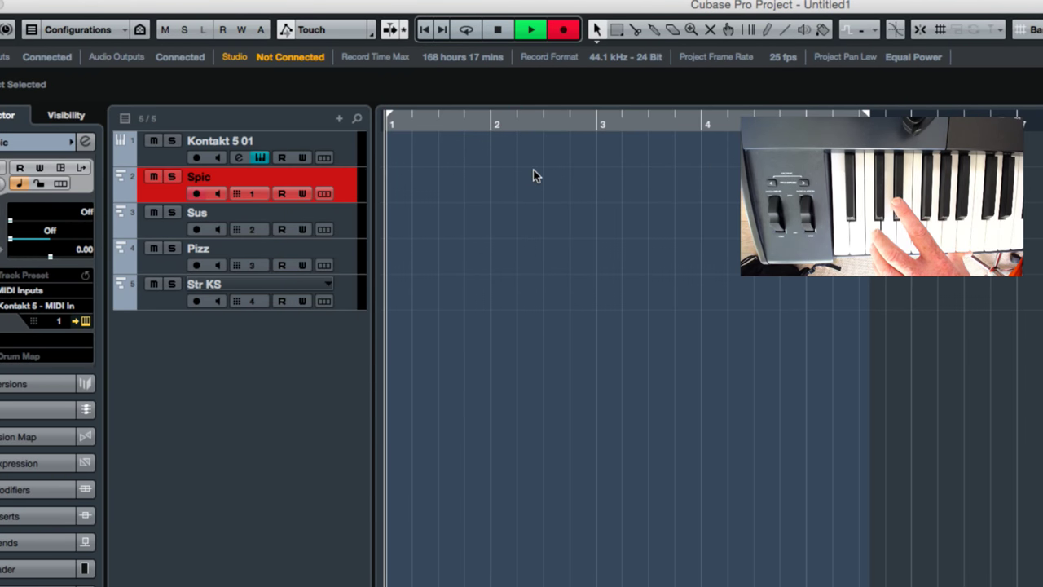
key(space)
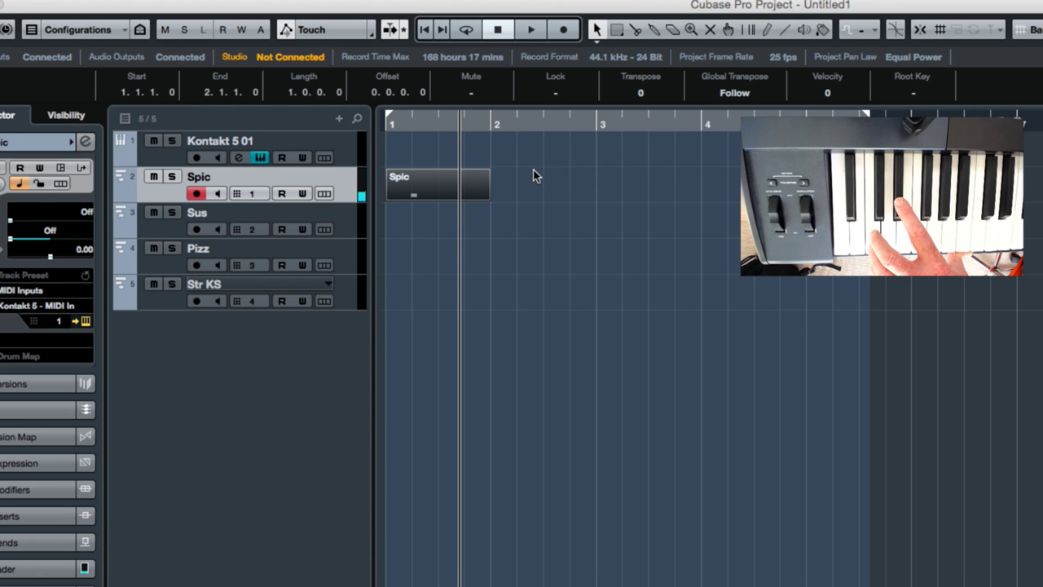
Arm the Sus track, move Kontakt out of the way, and record a Sus part from bar 1
click(343, 216)
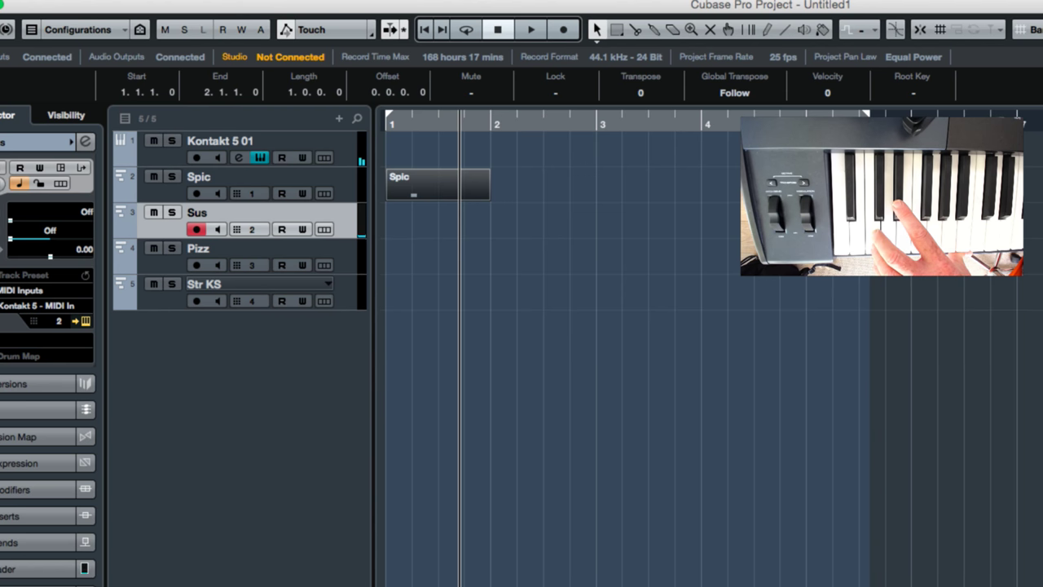
click(260, 157)
drag(673, 133, 257, 77)
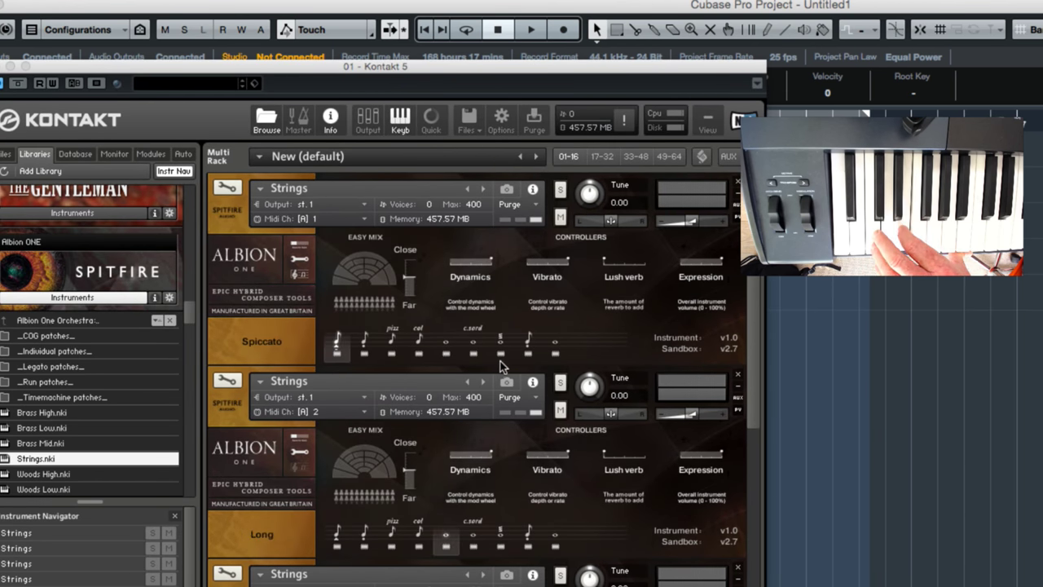
scroll(758, 432, down, 5)
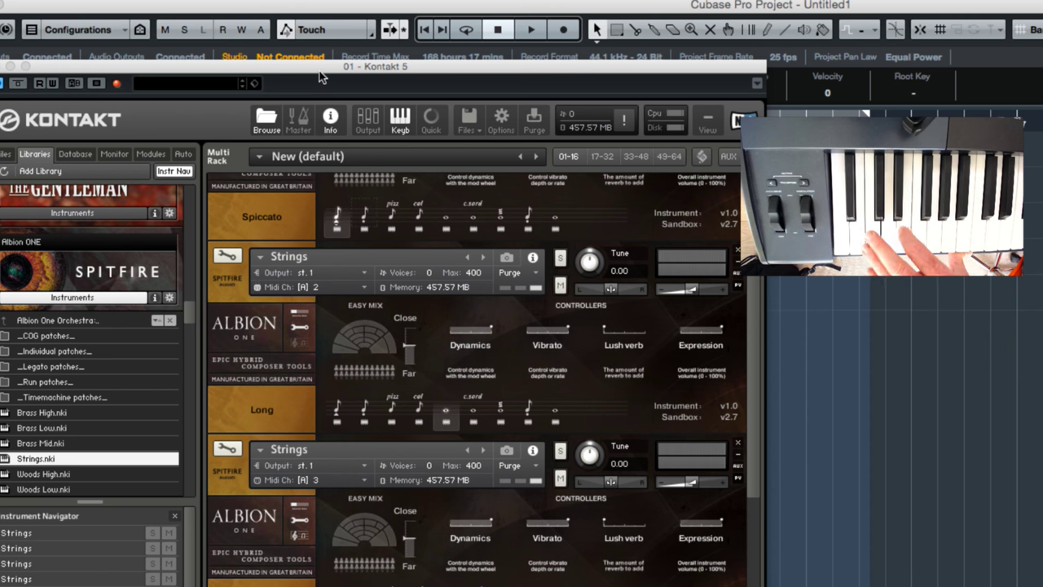
drag(307, 72, 363, 525)
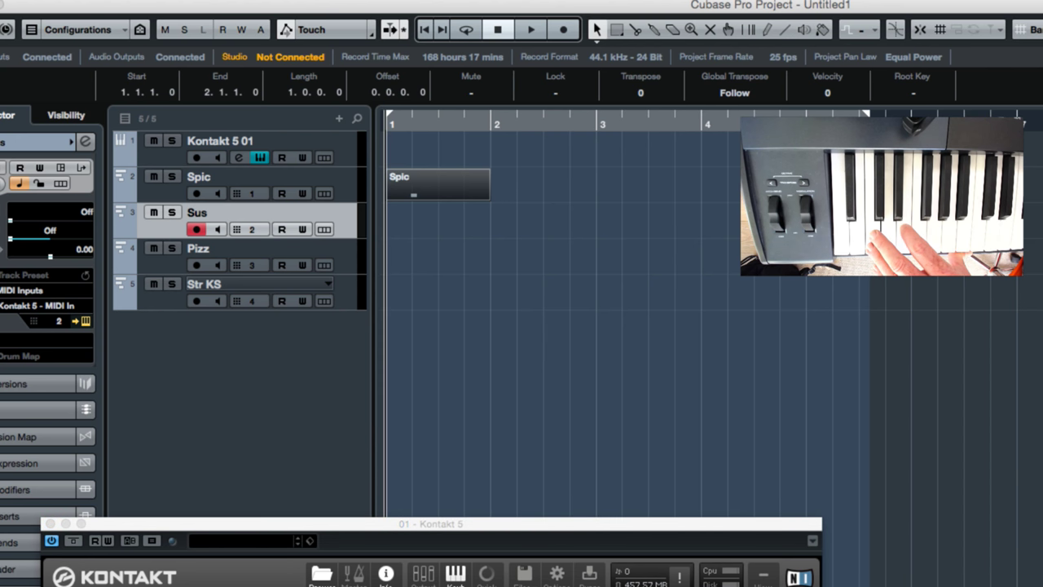
key(KP_Multiply)
key(space)
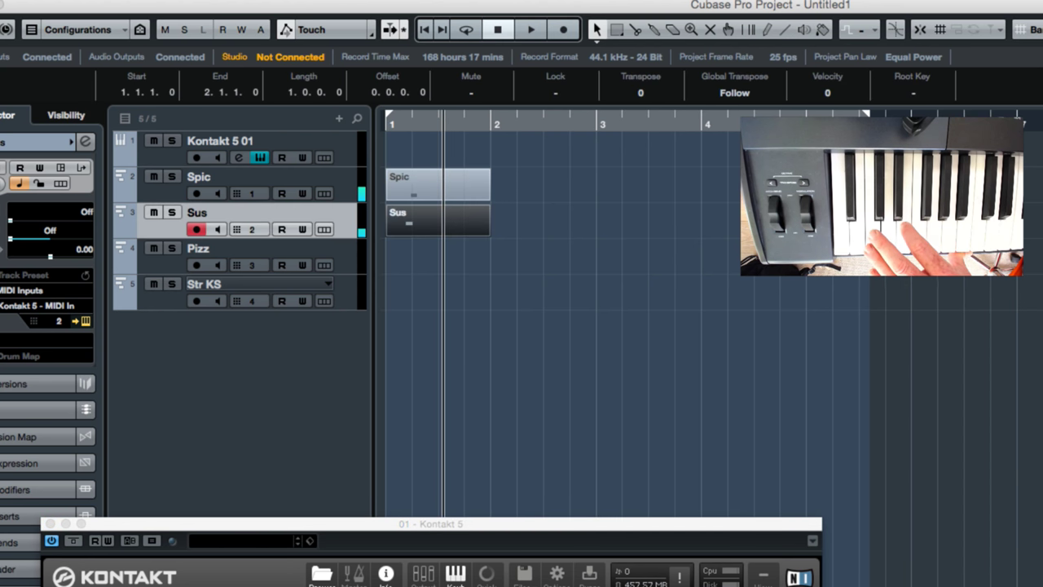
Arm Pizz and record its bar-1 part, deleting the first take and retaking it
click(343, 261)
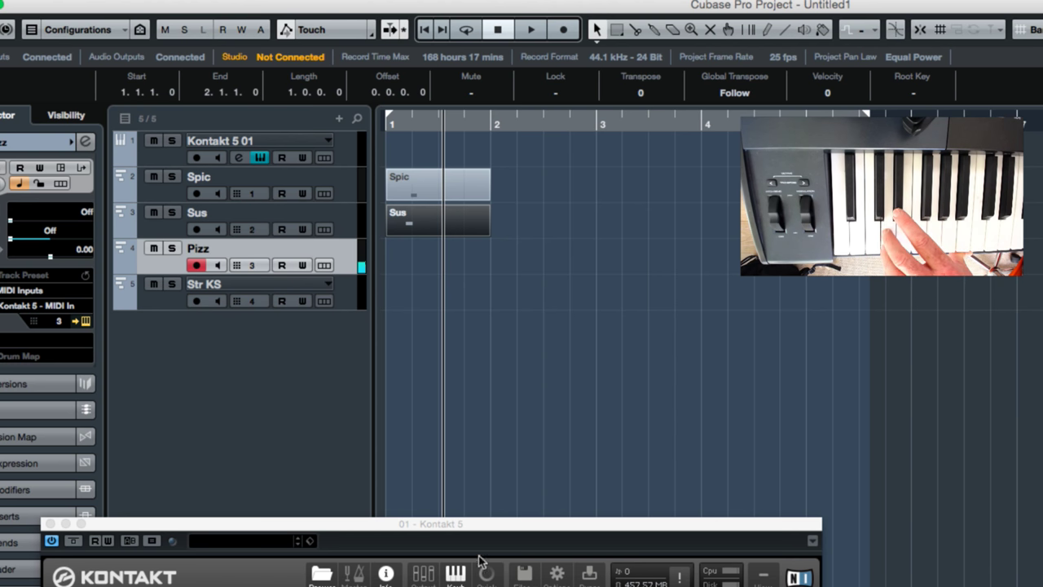
drag(483, 524, 461, 380)
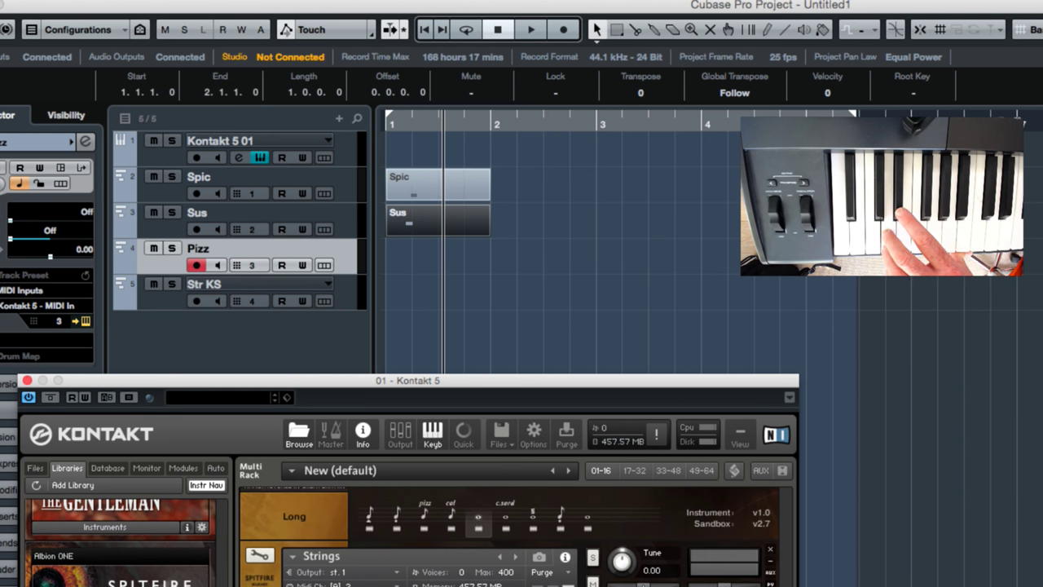
key(KP_Multiply)
key(space)
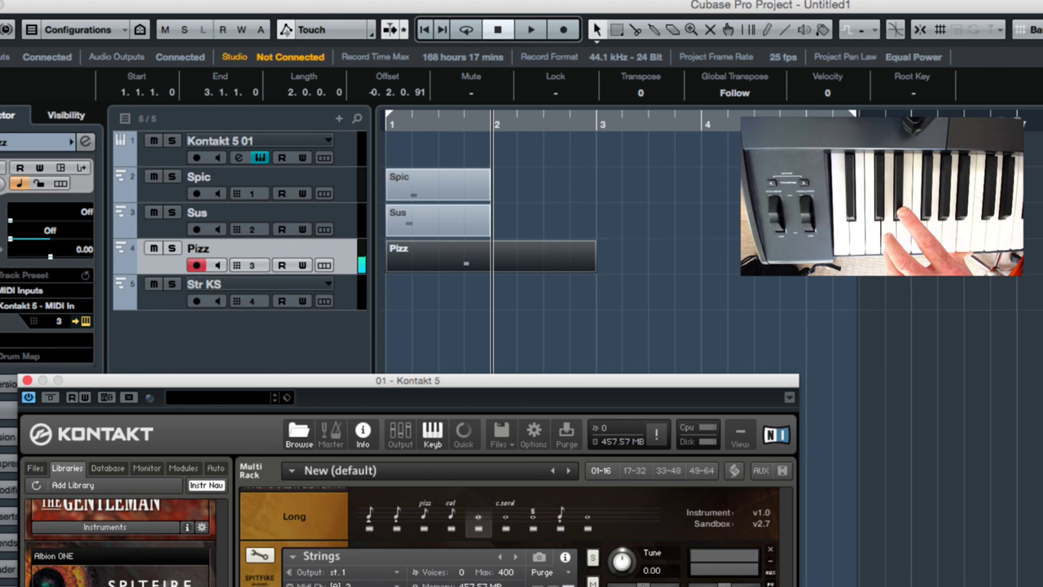
key(Delete)
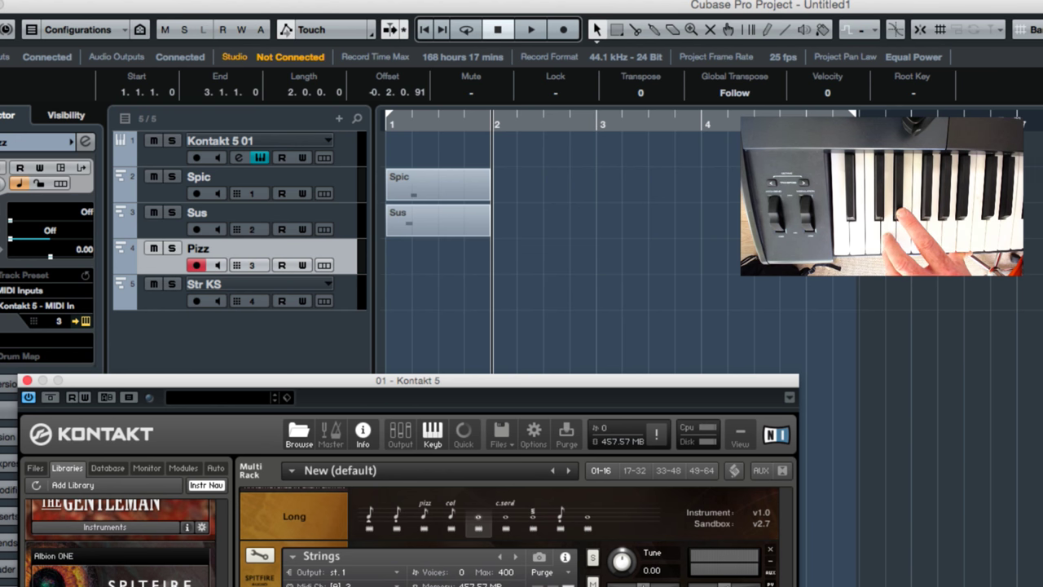
key(KP_Decimal)
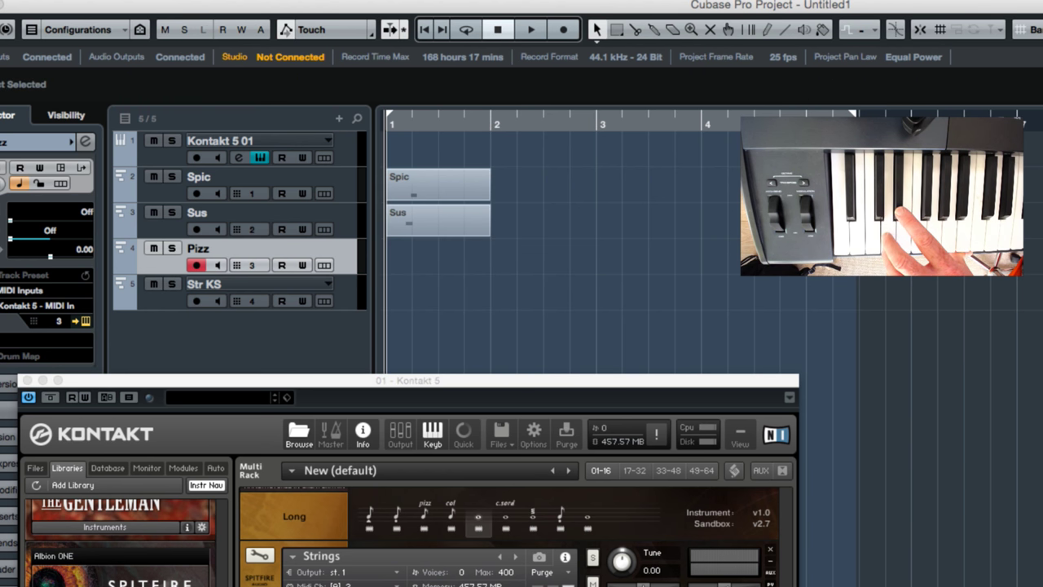
key(KP_Multiply)
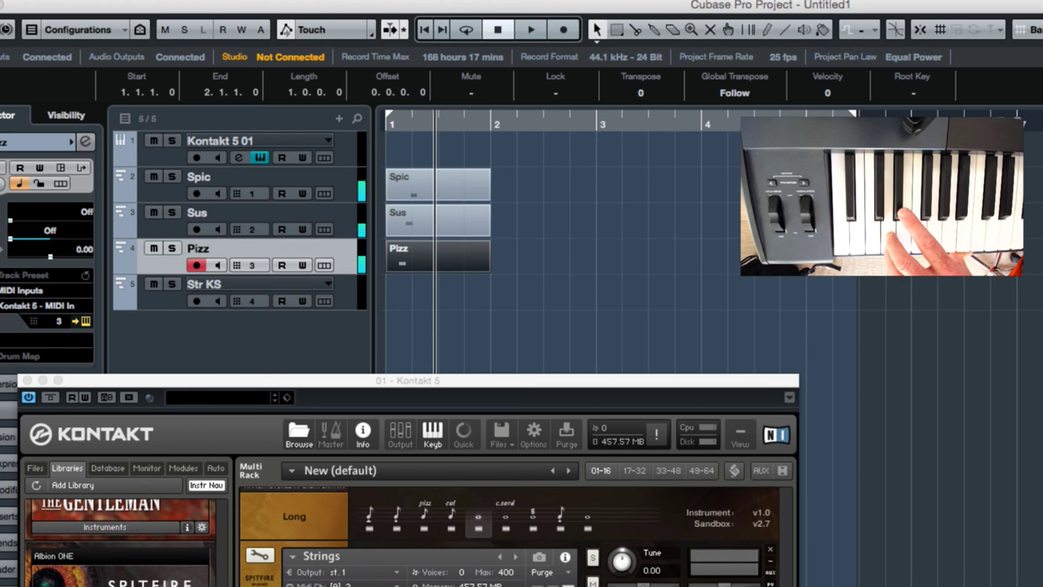
key(space)
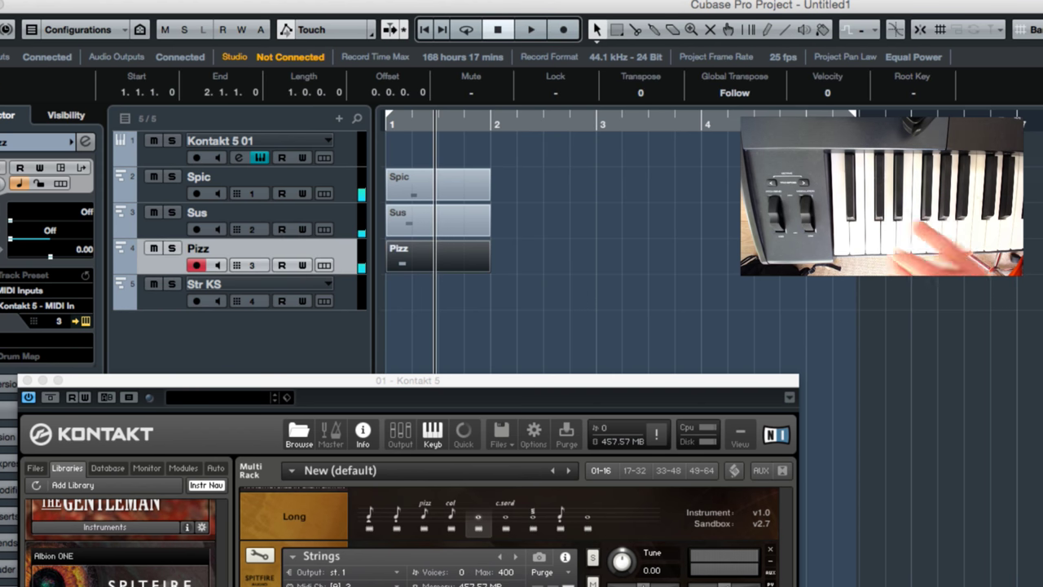
Enlarge the Kontakt window, reselect the Spic track, and move the window aside
double_click(323, 385)
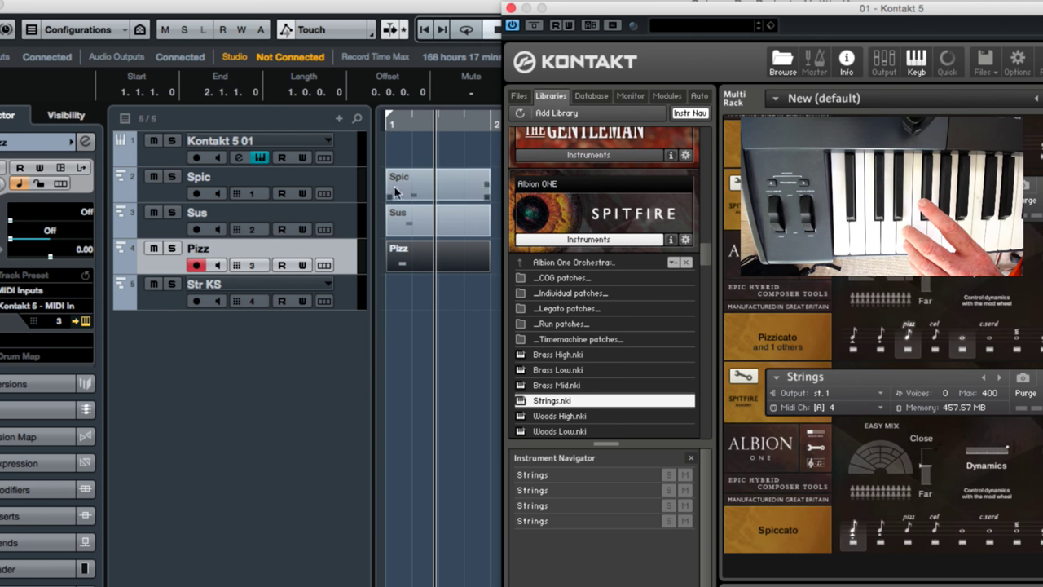
click(351, 229)
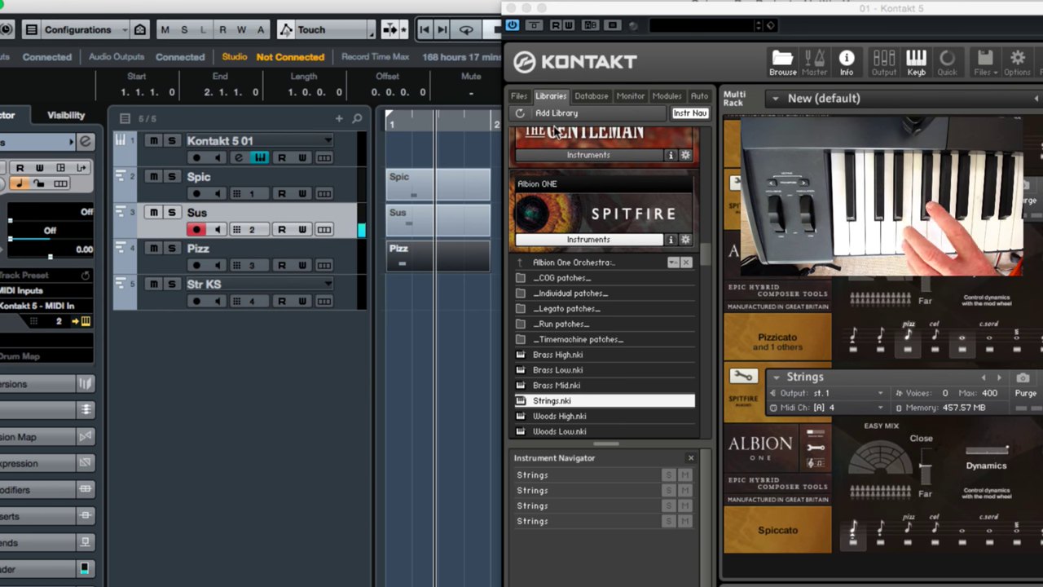
click(341, 173)
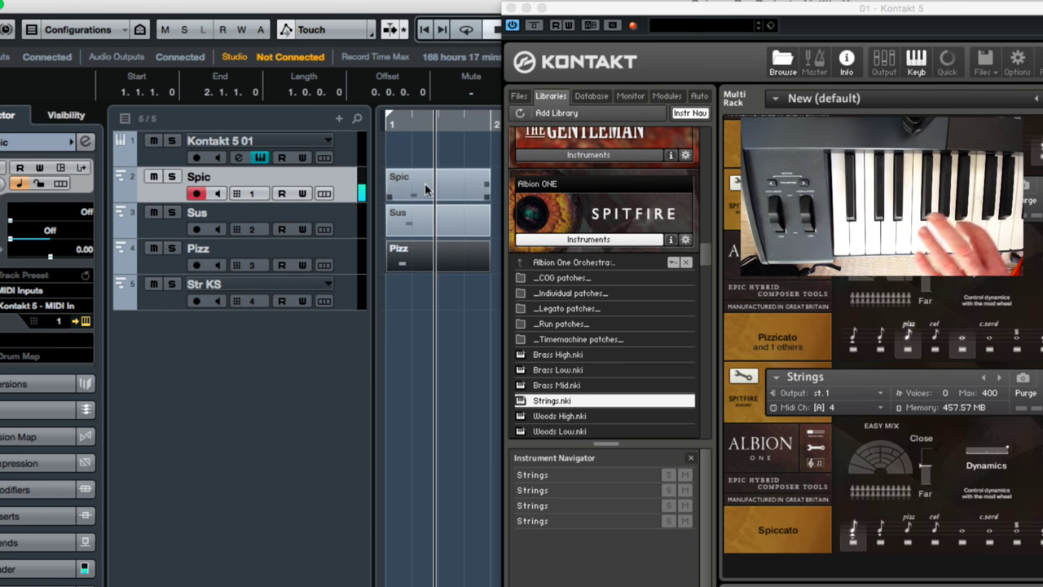
scroll(880, 423, up, 1)
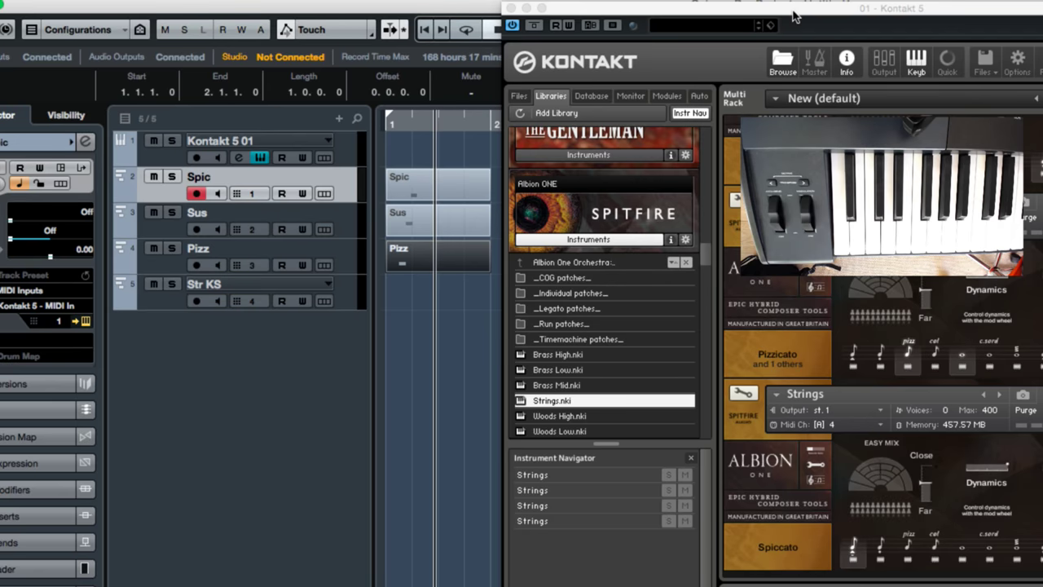
drag(794, 16, 264, 7)
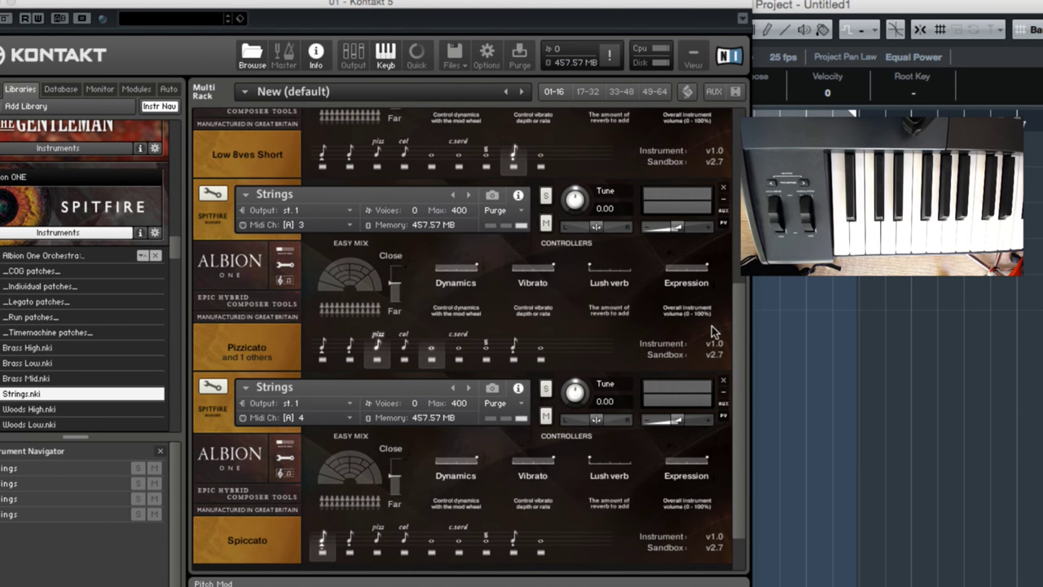
scroll(738, 361, up, 8)
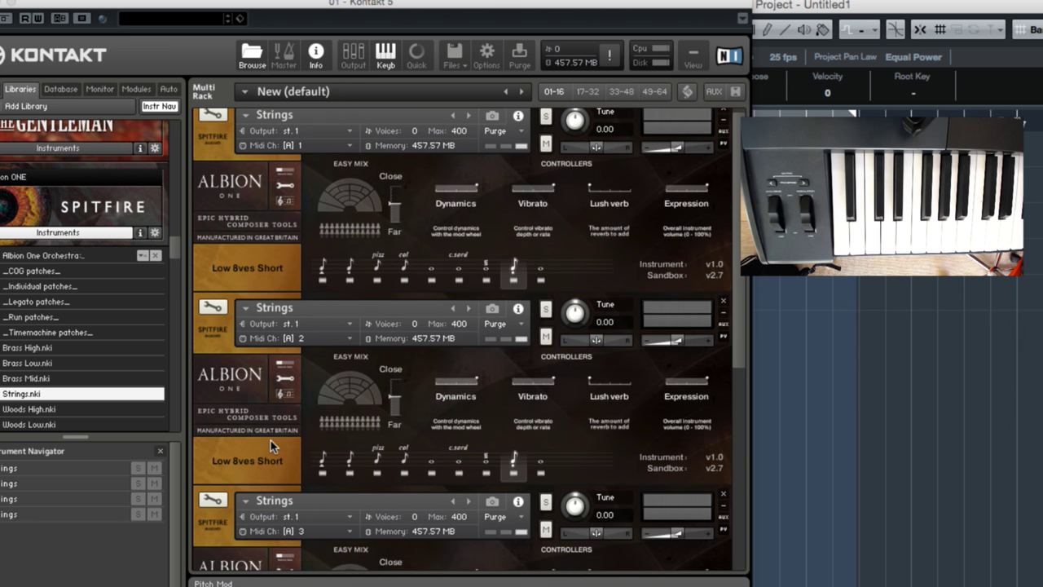
scroll(271, 440, down, 2)
scroll(270, 440, up, 2)
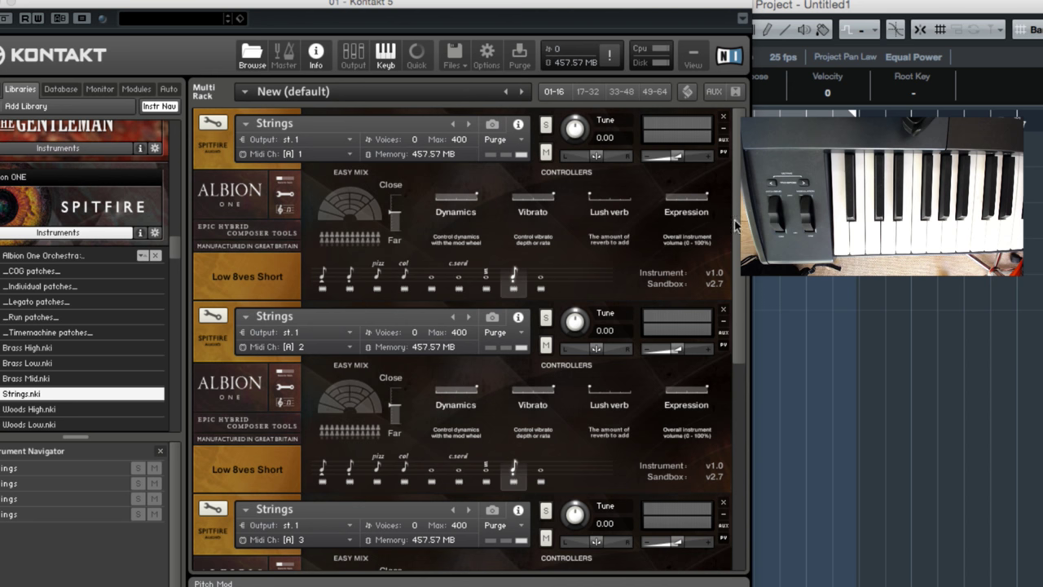
scroll(744, 474, down, 2)
scroll(744, 474, up, 2)
drag(230, 4, 827, 3)
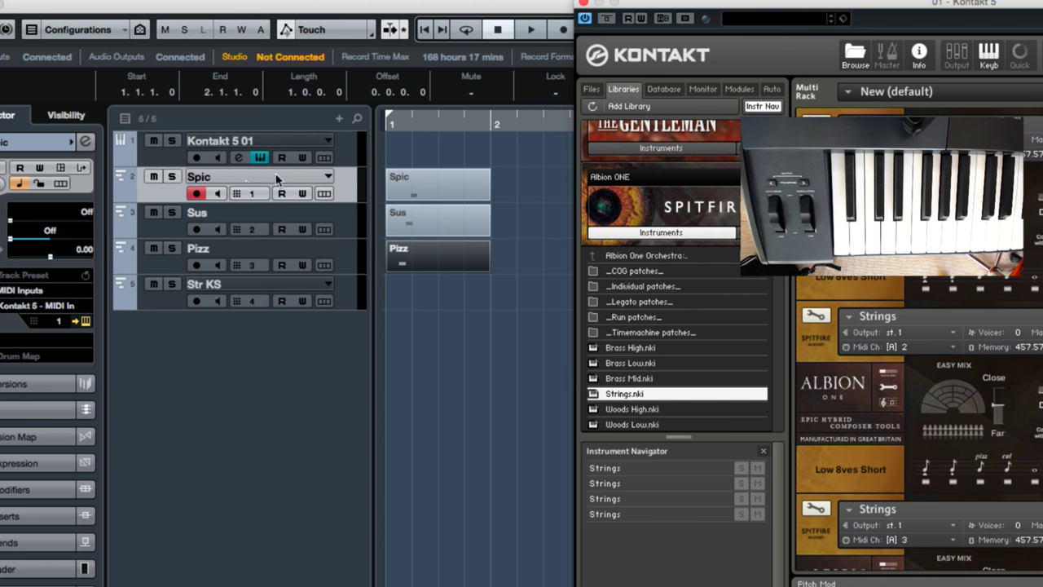
Disarm Spic, play back to check the switch to Spiccato, then close Kontakt
click(197, 194)
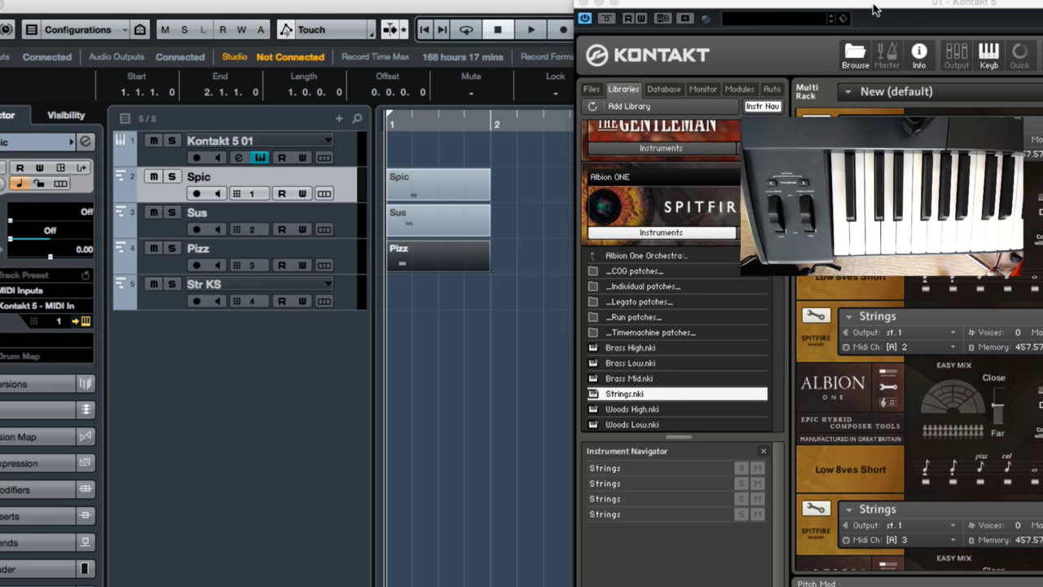
drag(873, 10, 322, 203)
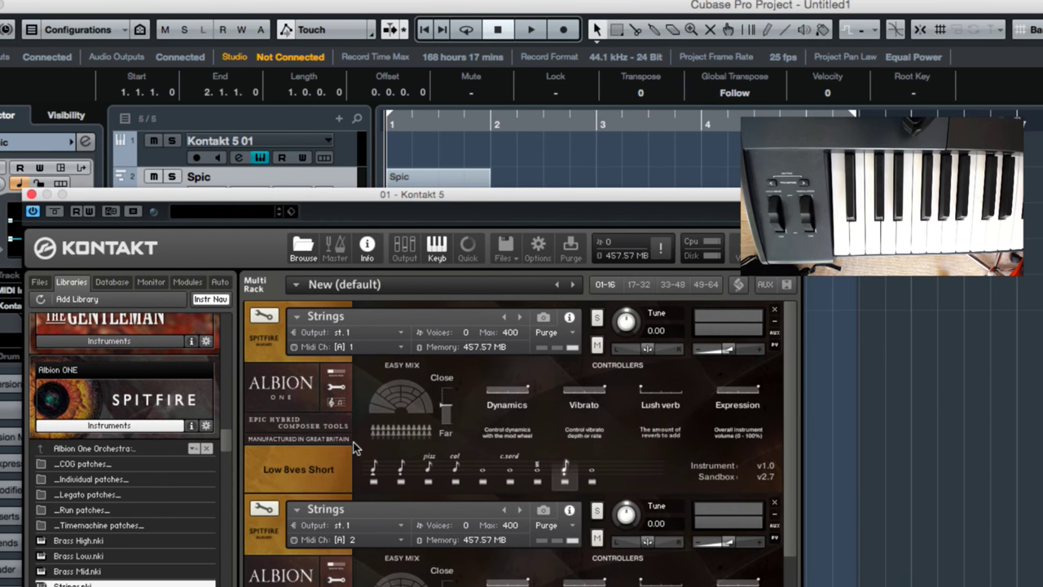
key(space)
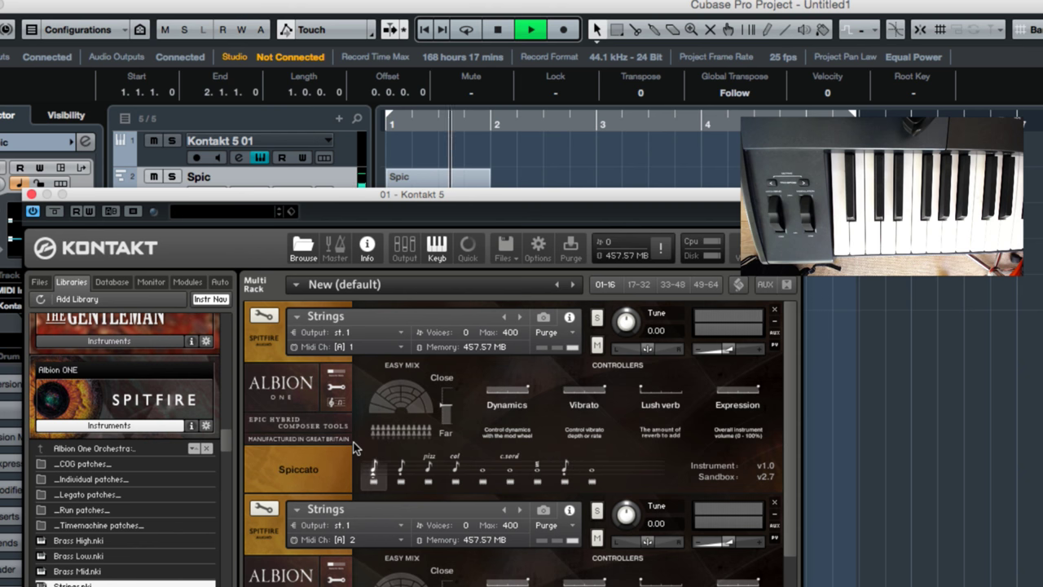
key(space)
drag(348, 199, 330, 86)
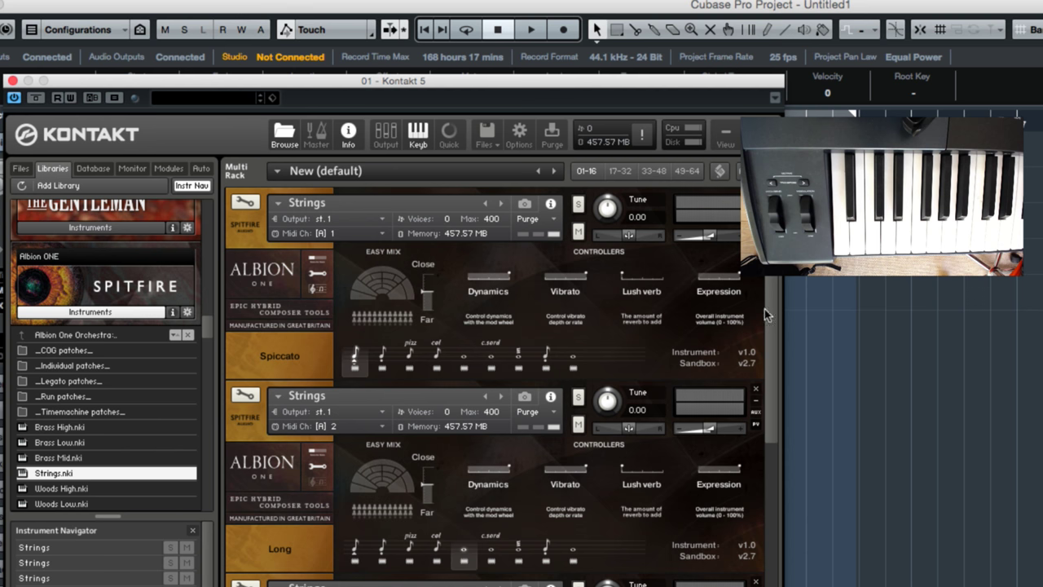
drag(87, 83, 652, 51)
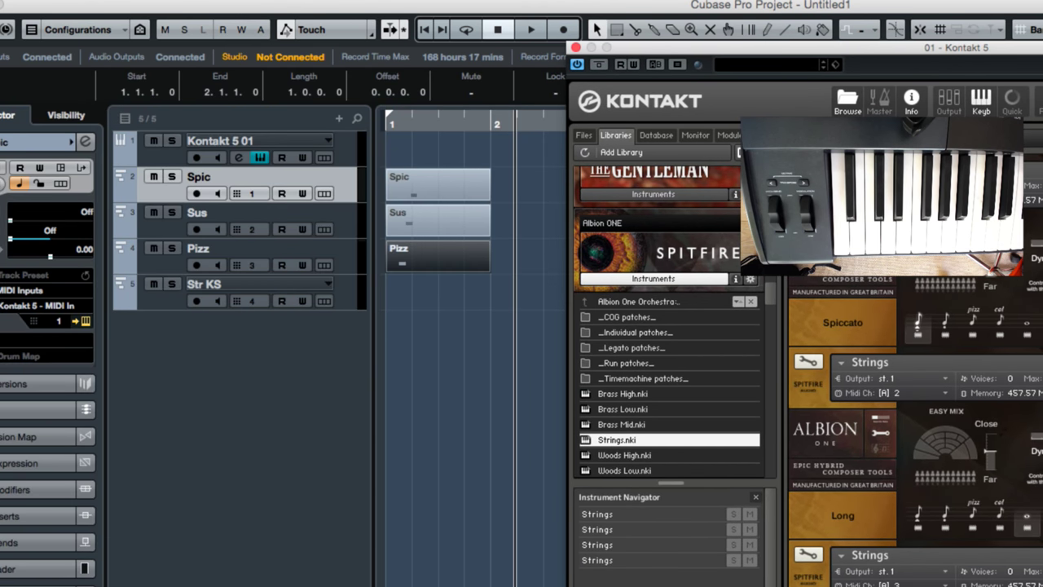
key(super+w)
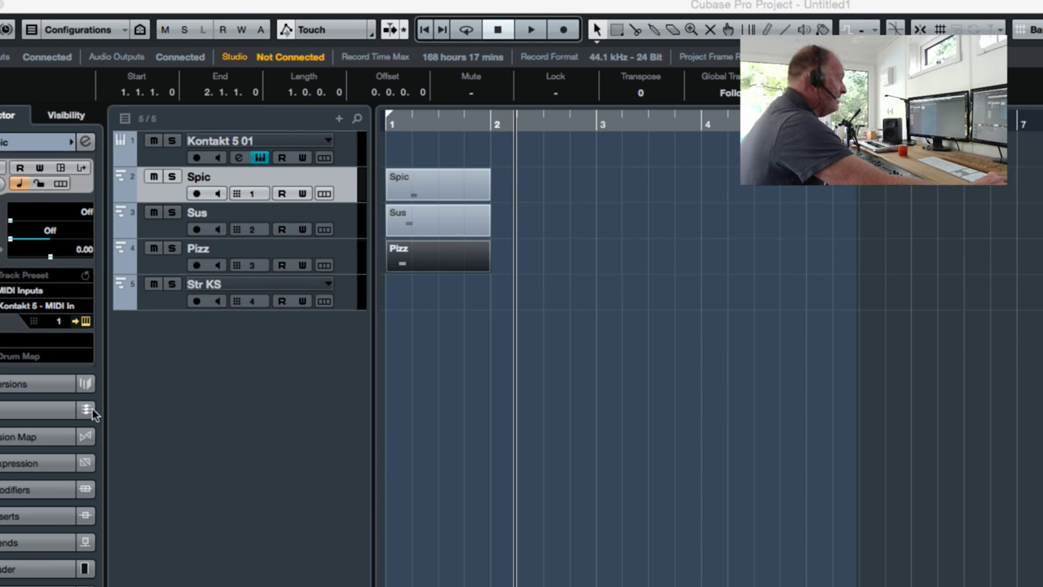
Reopen and close Kontakt, then play and record a pass from the project start
key(super+e)
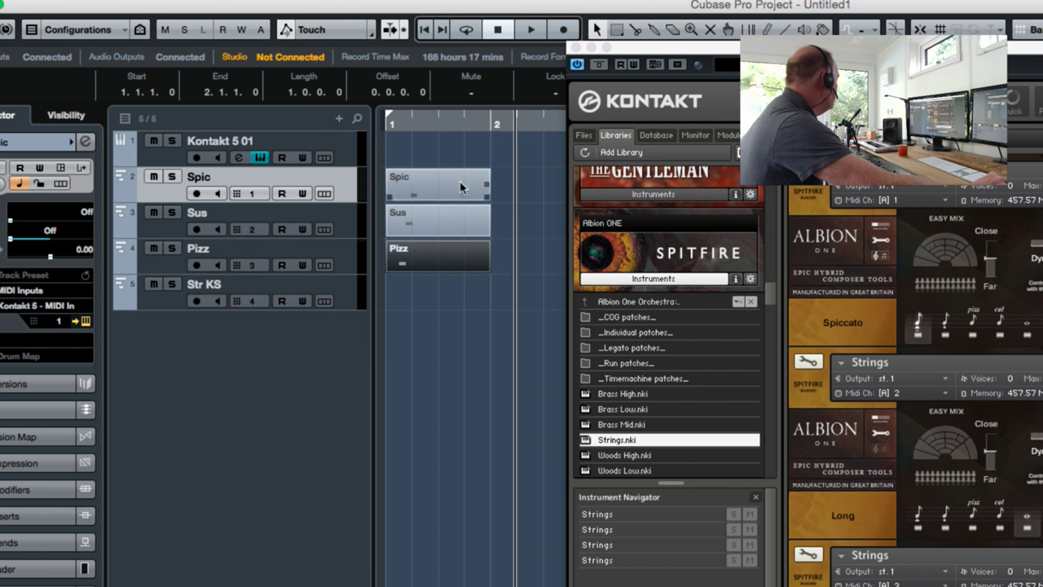
click(575, 47)
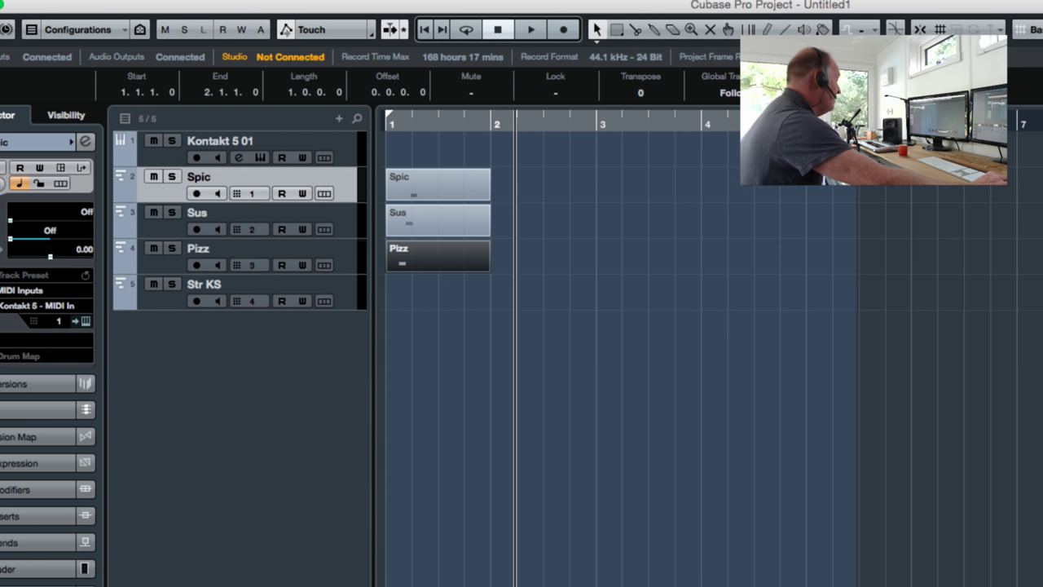
key(Home)
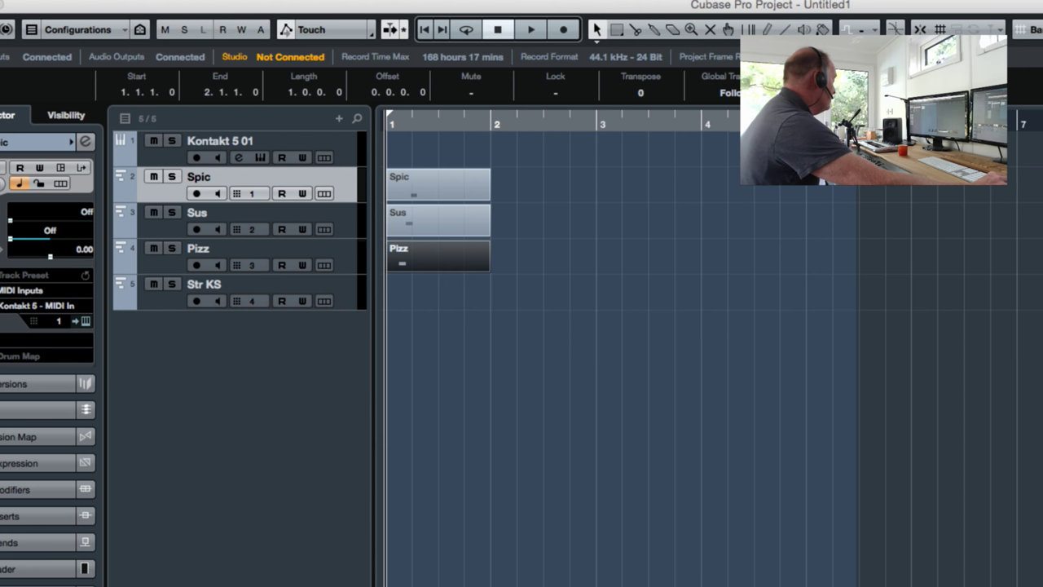
key(space)
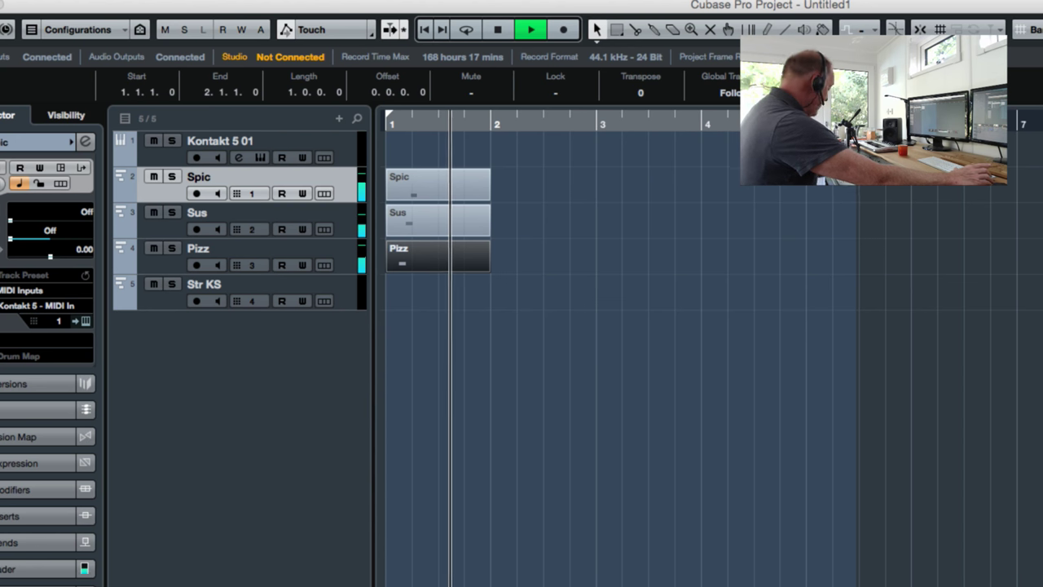
key(KP_Multiply)
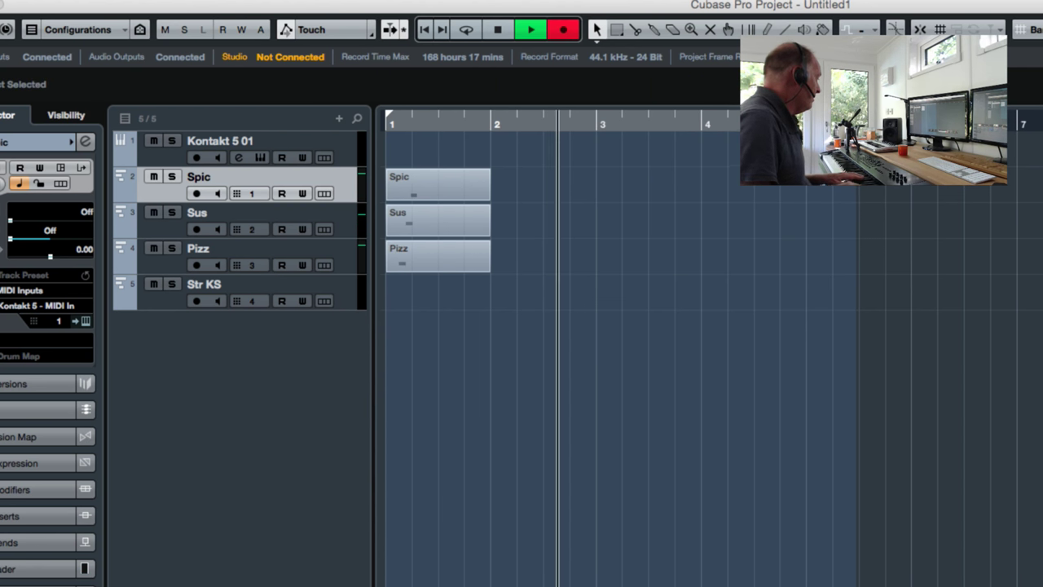
key(space)
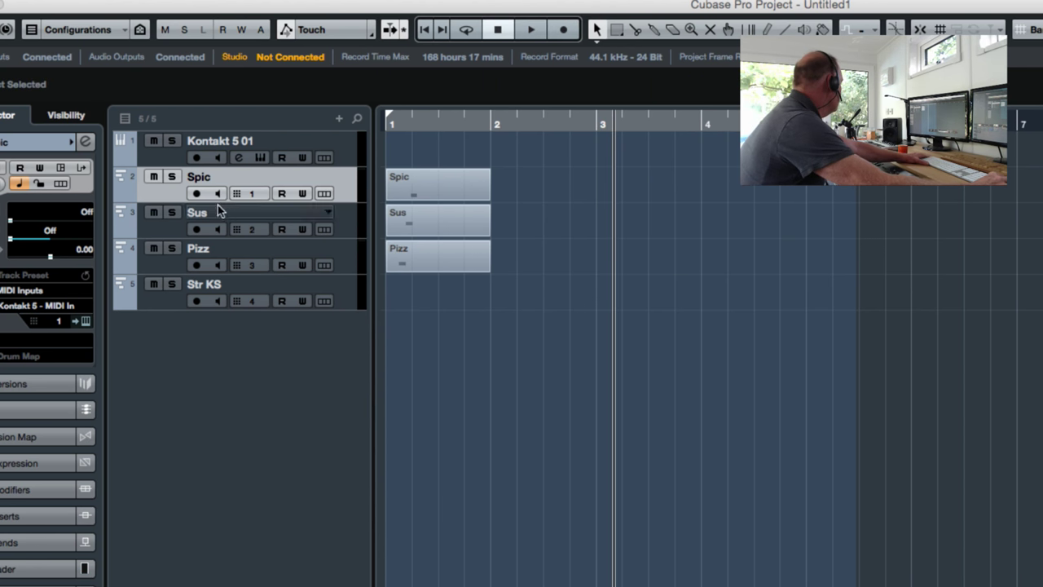
Arm Spic and record its part starting at bar 2
click(195, 193)
click(492, 127)
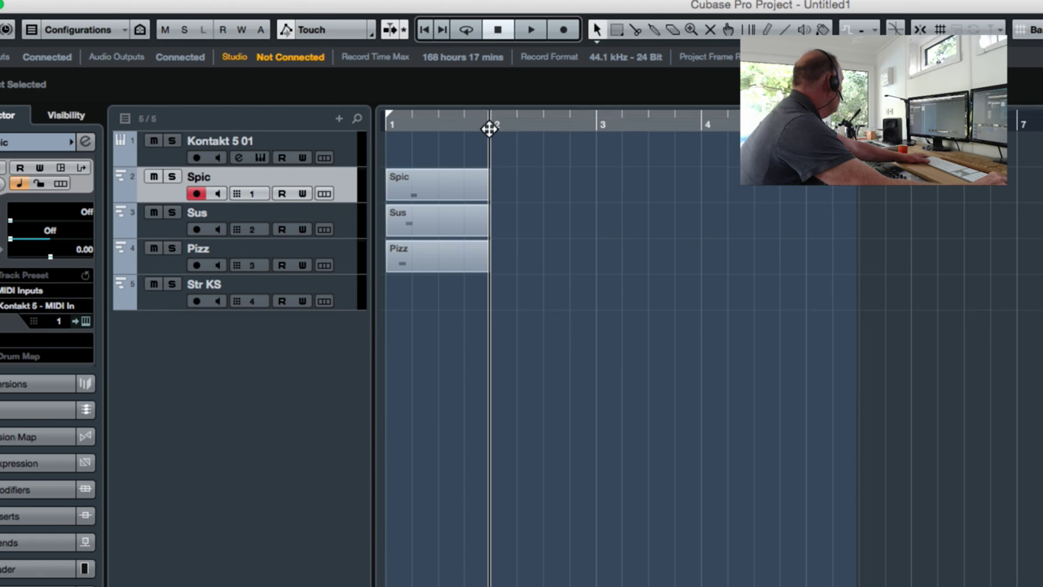
key(KP_Multiply)
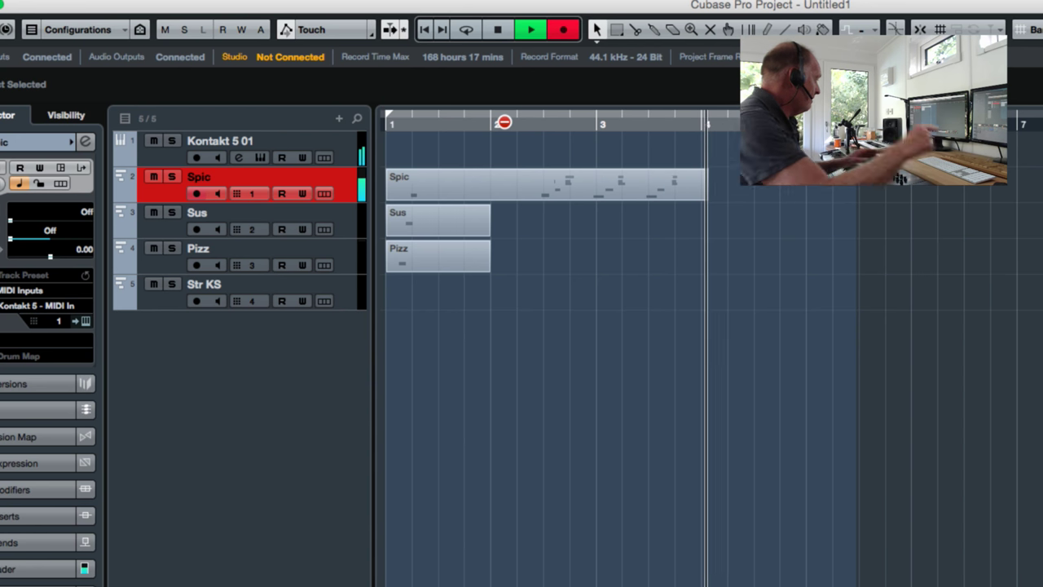
key(space)
Arm Sus and start recording its part from bar 2
click(340, 216)
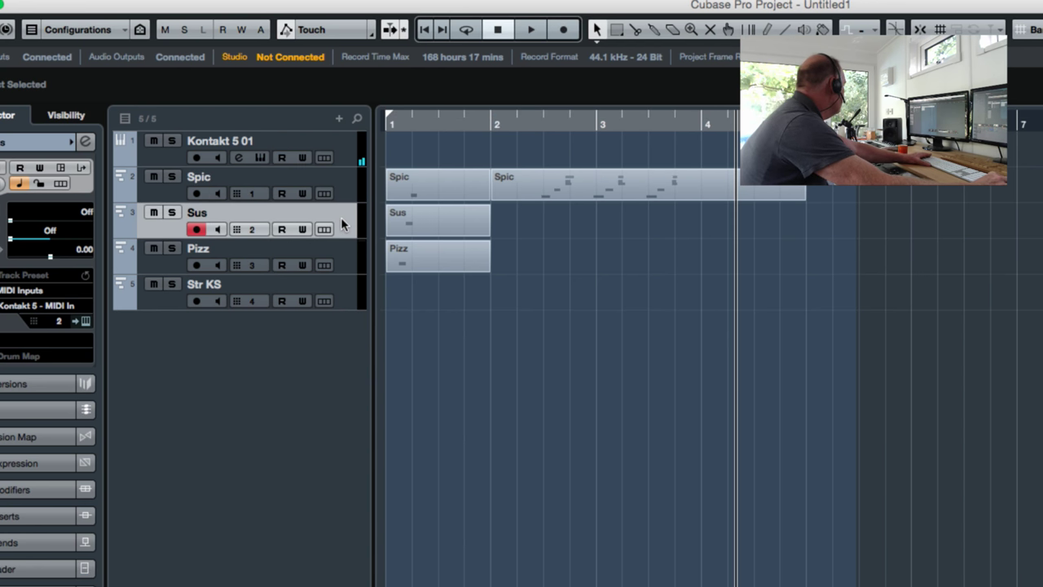
click(488, 130)
key(KP_Multiply)
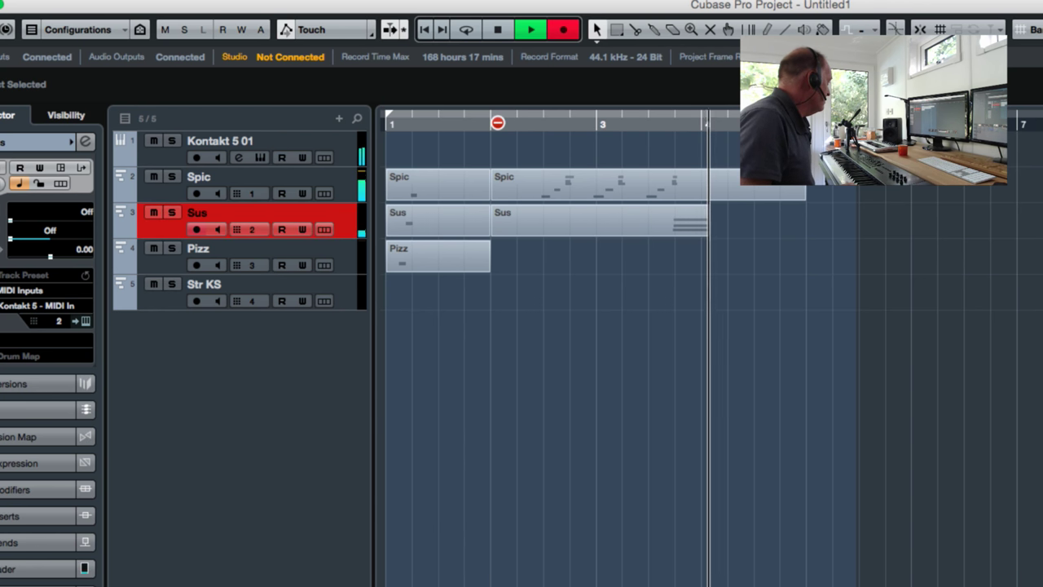
Stop the Sus recording and put the playhead at bar 2 with cycle turned off
key(space)
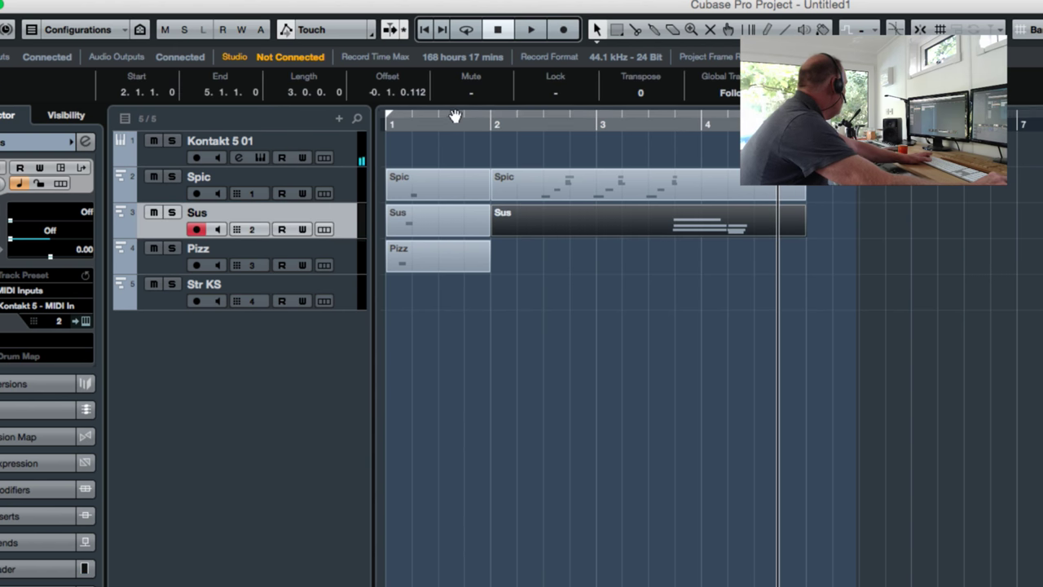
click(486, 118)
click(481, 123)
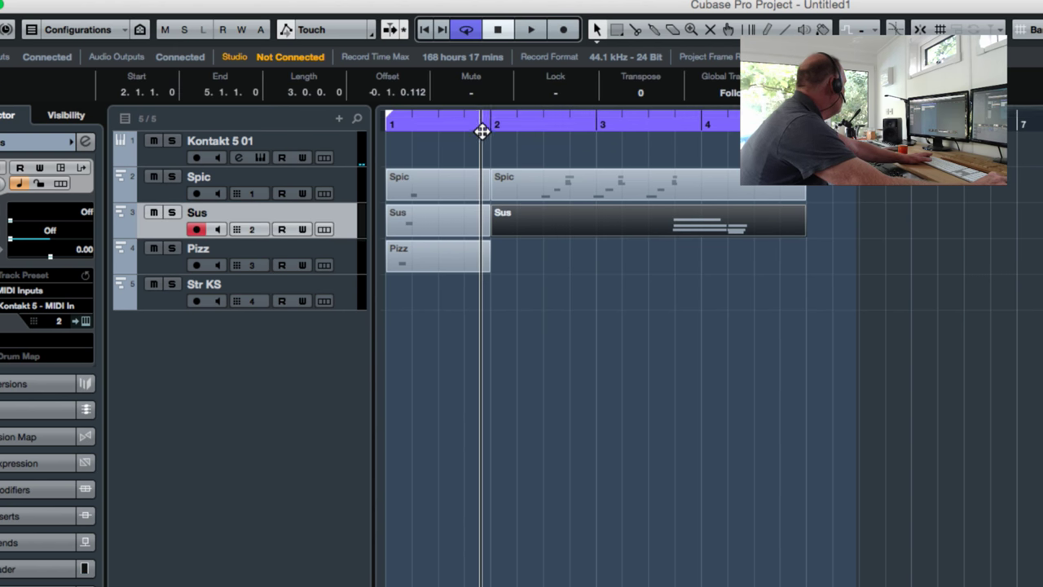
key(KP_Divide)
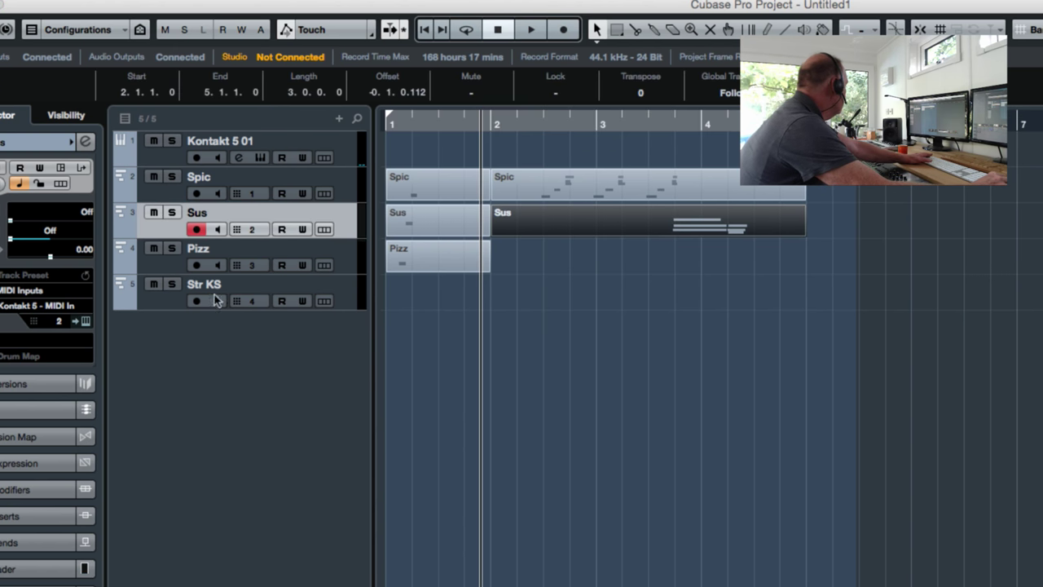
Record the Pizz part from bar 2, then arm the Str KS track
click(353, 267)
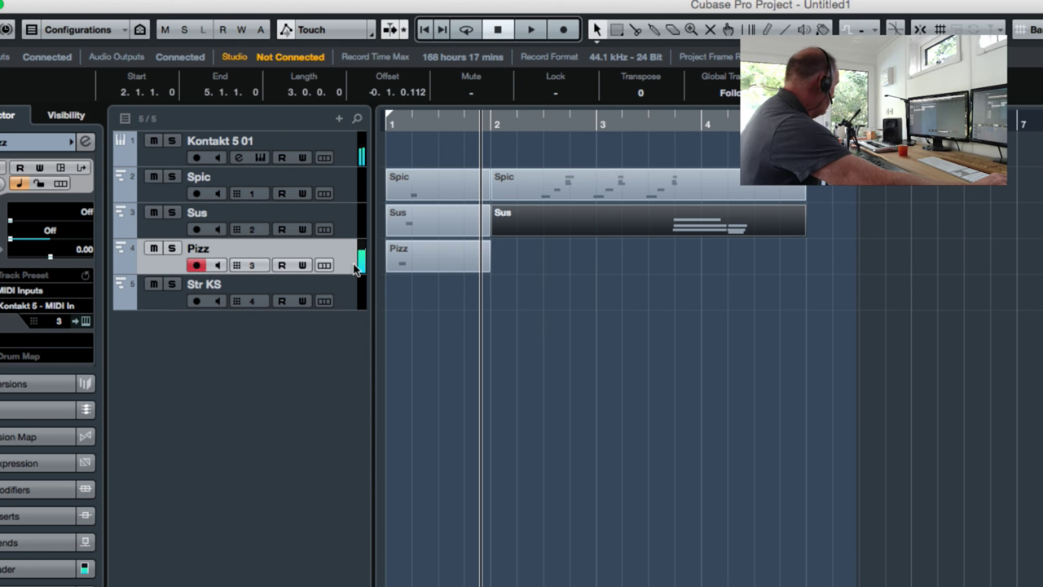
key(KP_Multiply)
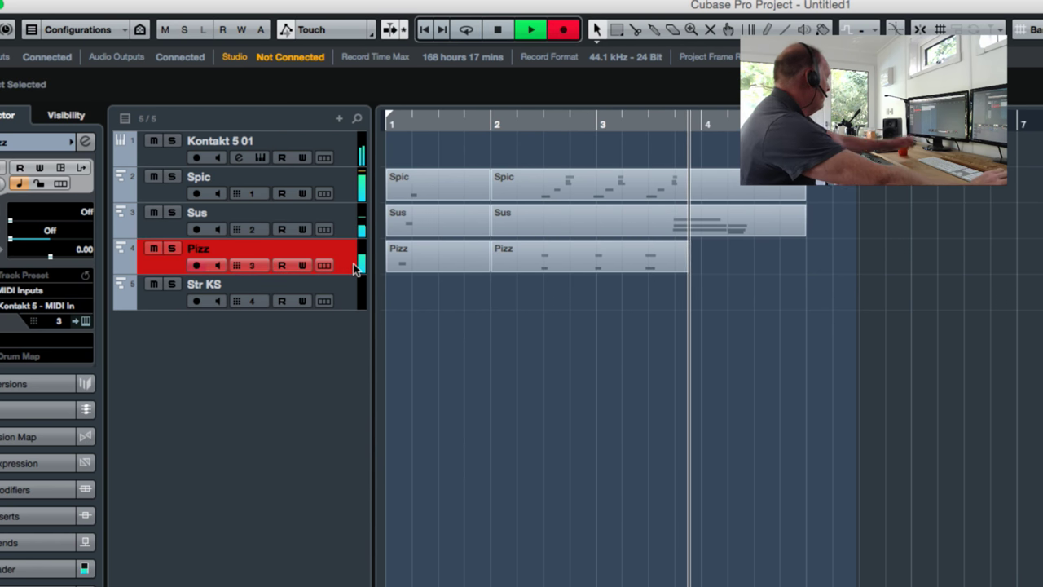
key(space)
click(341, 288)
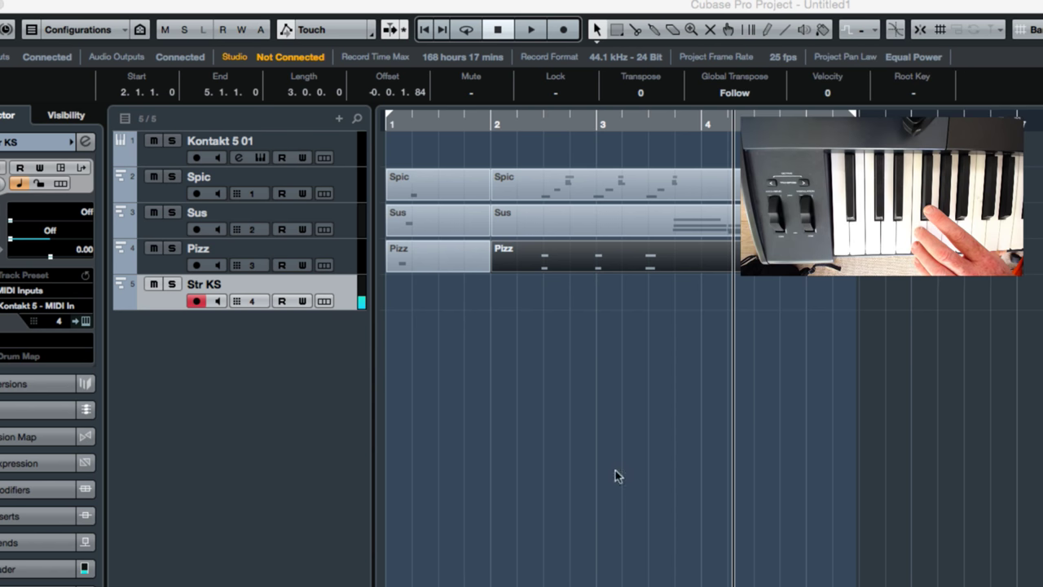
Record a four-bar keyswitch MIDI part on Str KS from bar 1 to bar 5
click(466, 388)
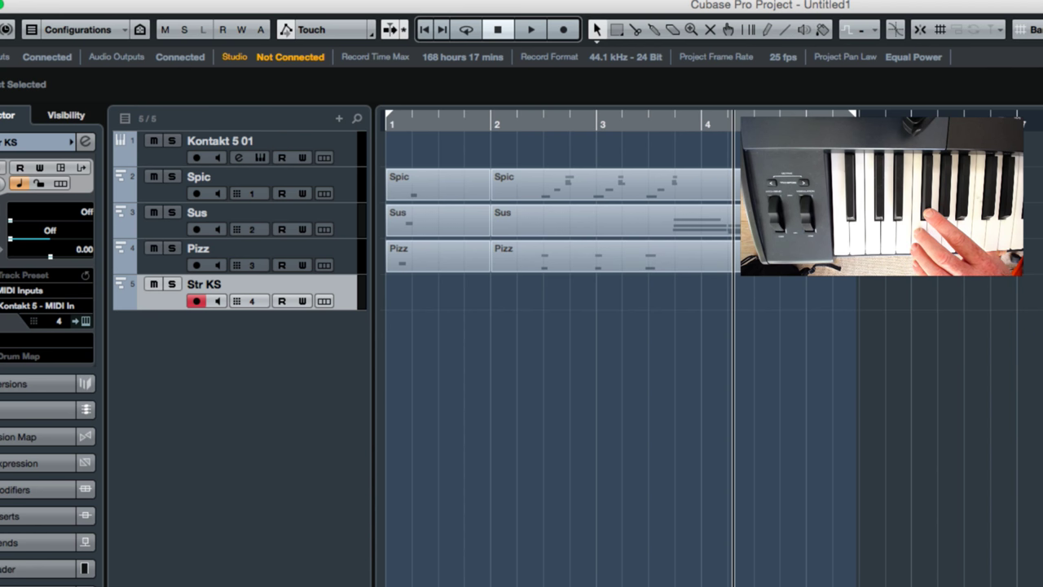
key(Home)
key(KP_Multiply)
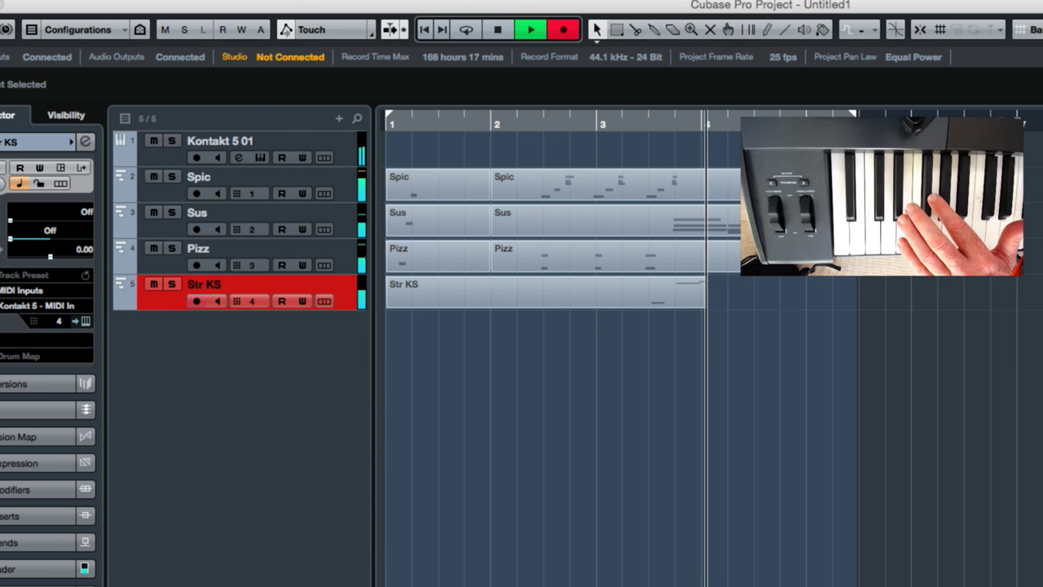
key(space)
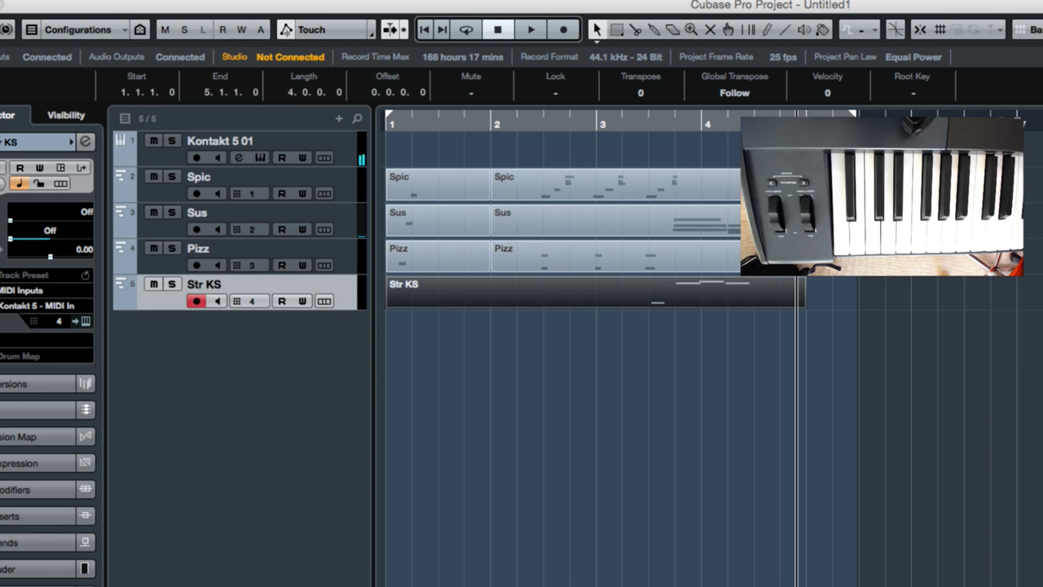